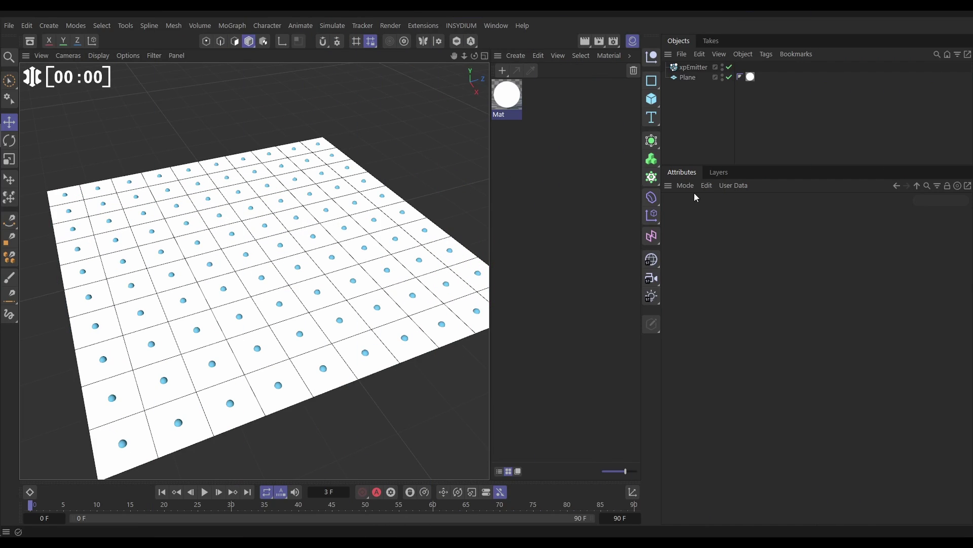
Step: Review the xpEmitter's object source and emission settings
click(693, 66)
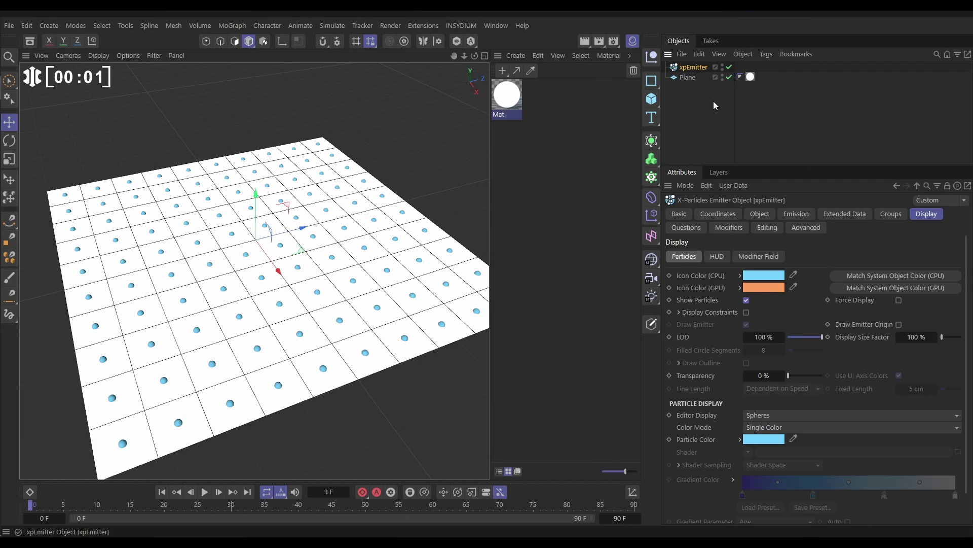
click(763, 215)
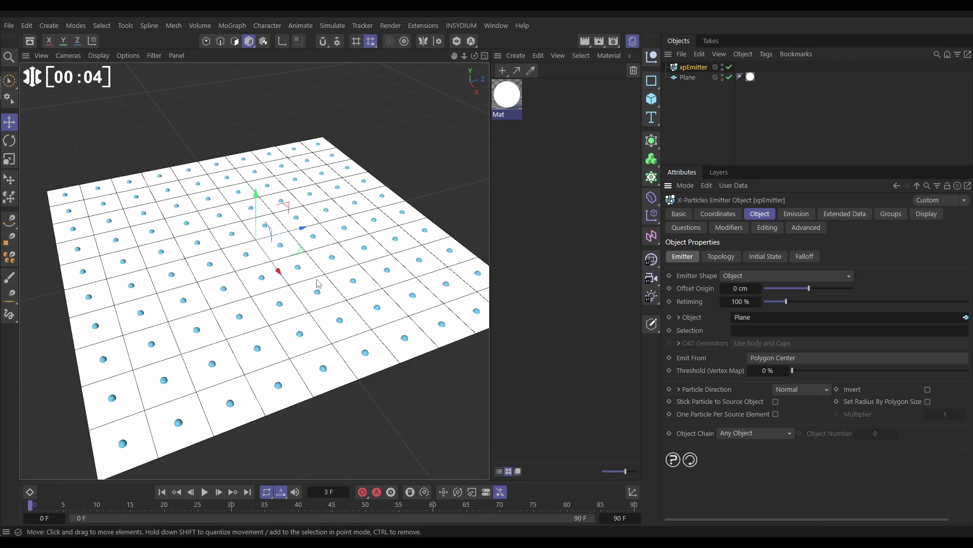
click(796, 213)
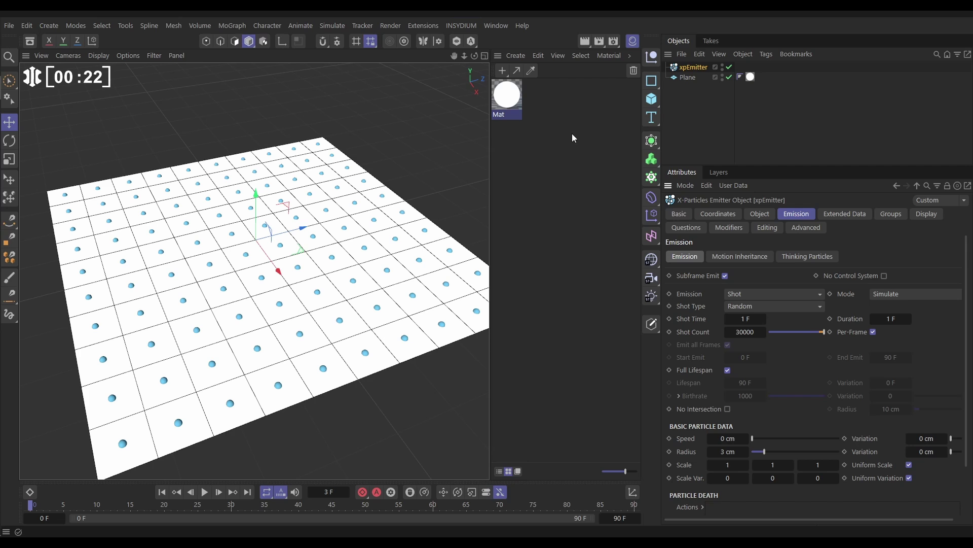
Step: Load a Noise shader into the Luminance texture of the Mat material and open its shader properties
double_click(513, 111)
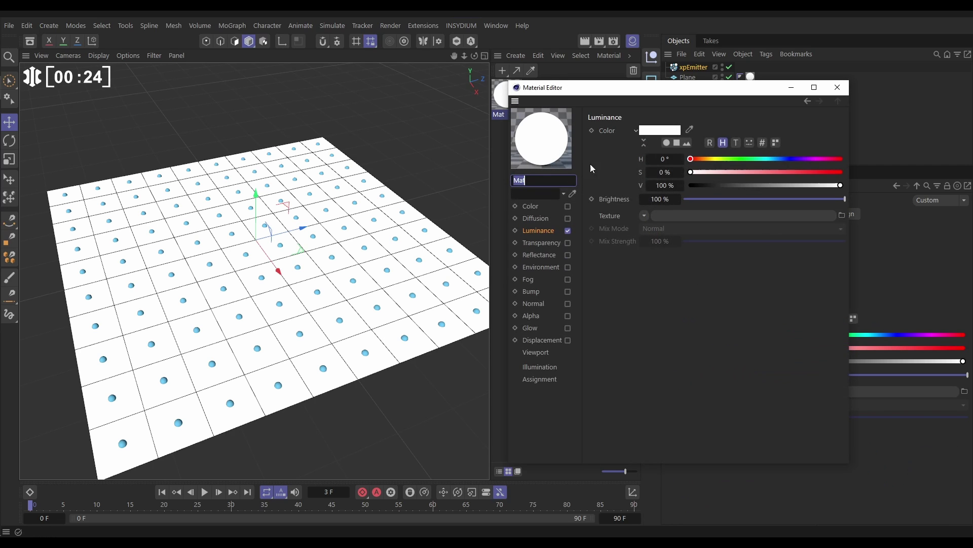
drag(644, 89, 482, 82)
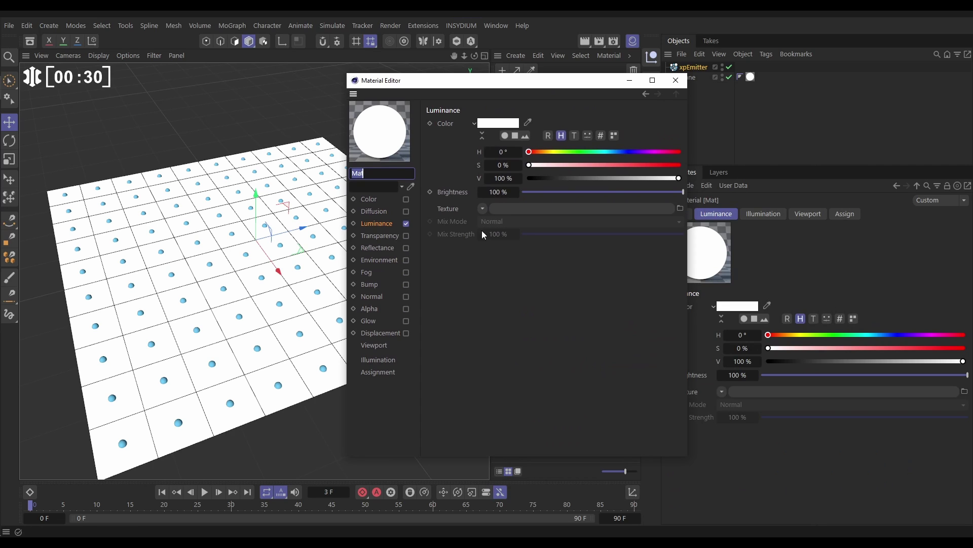
click(482, 209)
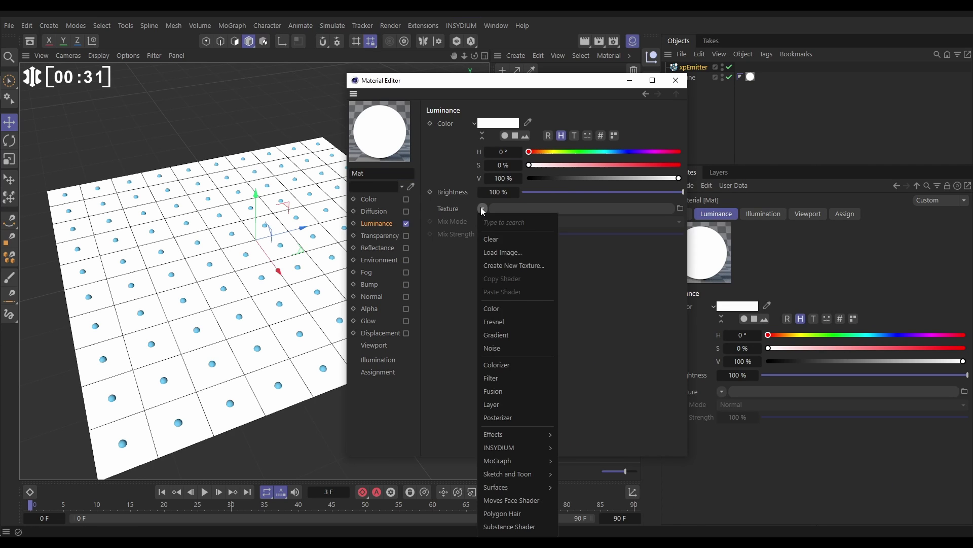
click(504, 343)
click(492, 235)
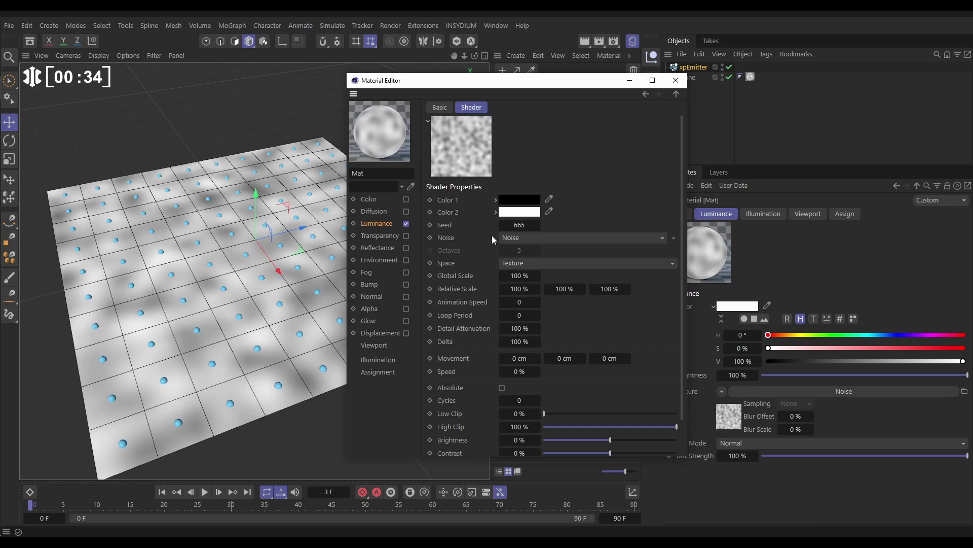
Step: Set the noise type to Luka and its Global Scale to 300%
click(568, 238)
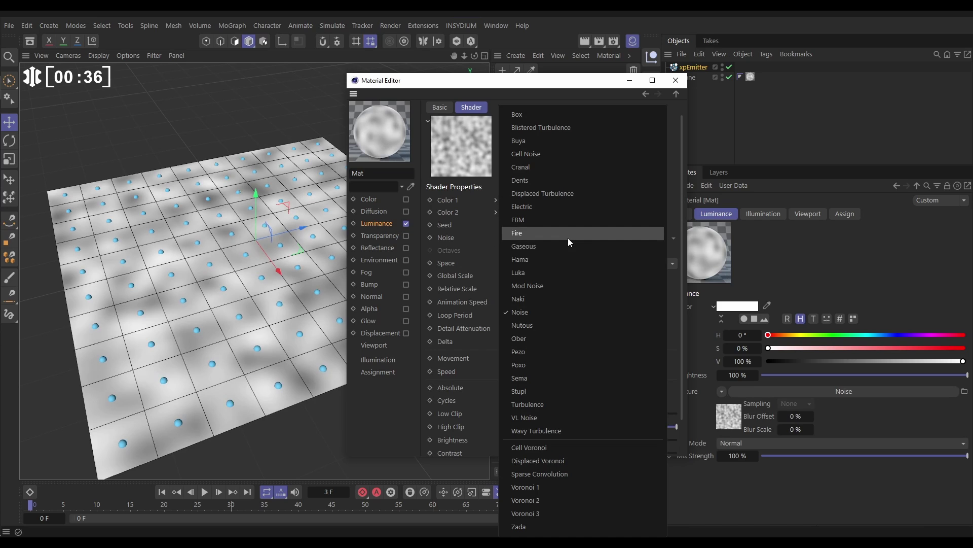
click(558, 272)
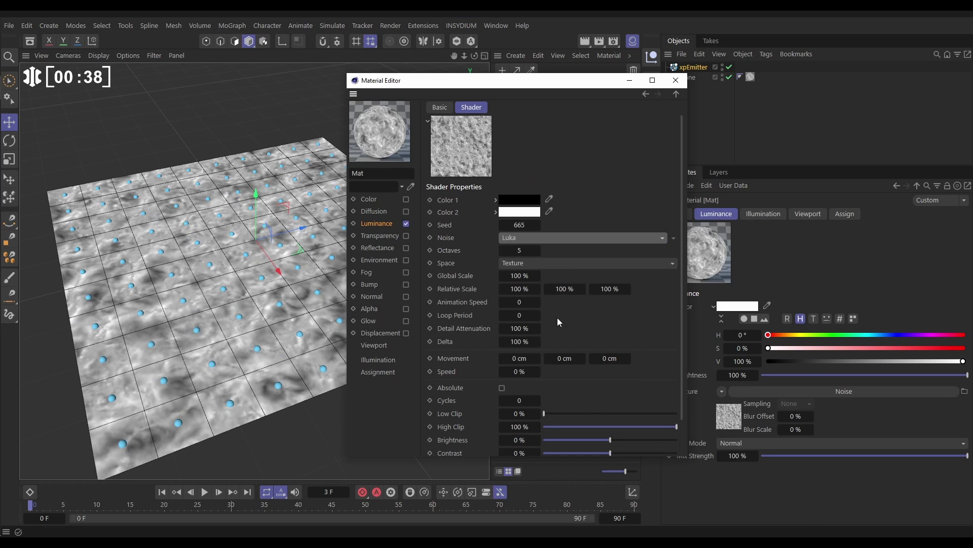
double_click(516, 275)
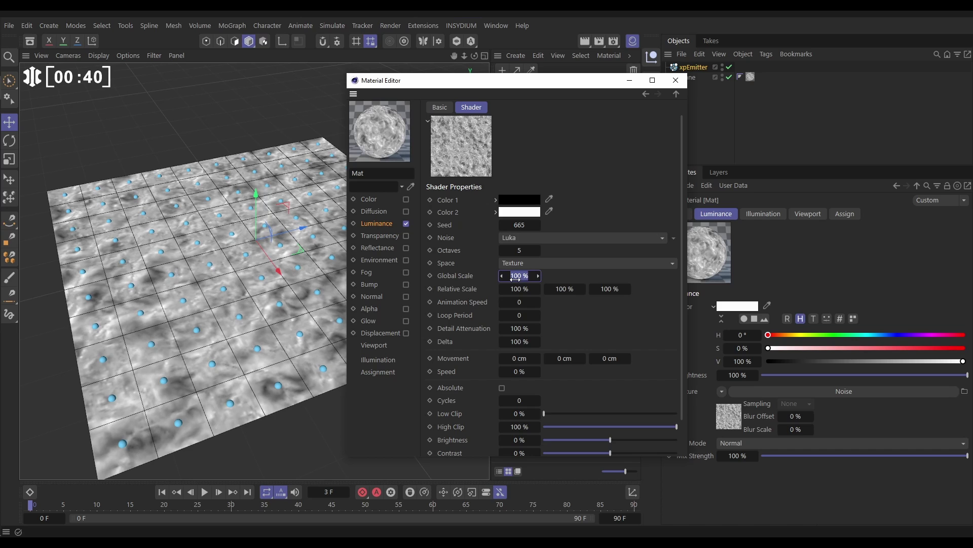
text(300)
key(Return)
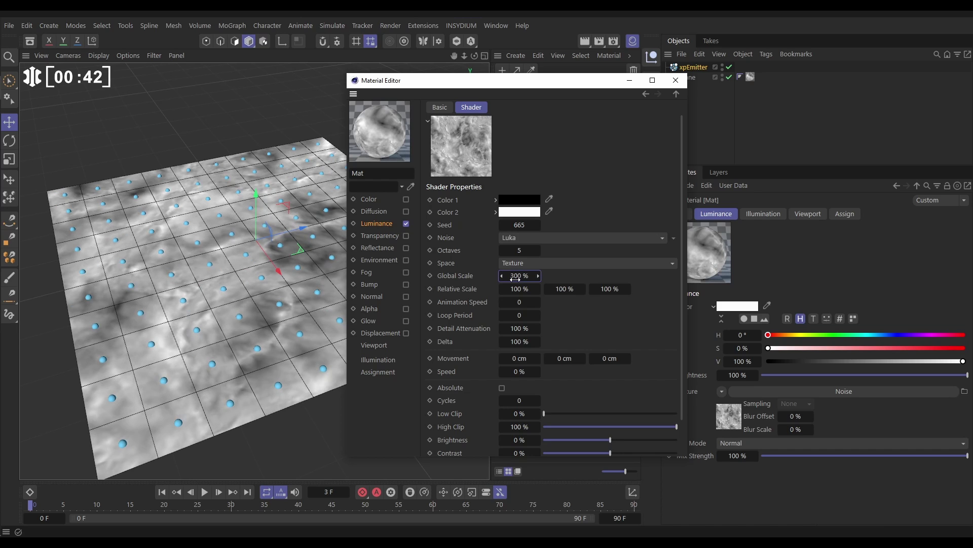
Step: Set the noise's Contrast to 25%, Octaves to 12 and Seed to 668, and close the material editor
drag(623, 452, 627, 452)
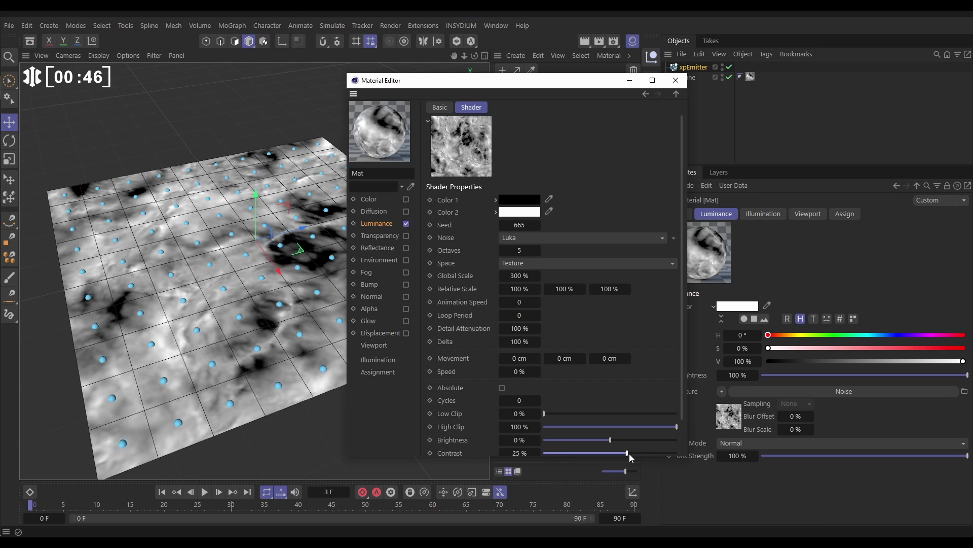
click(520, 250)
text(12)
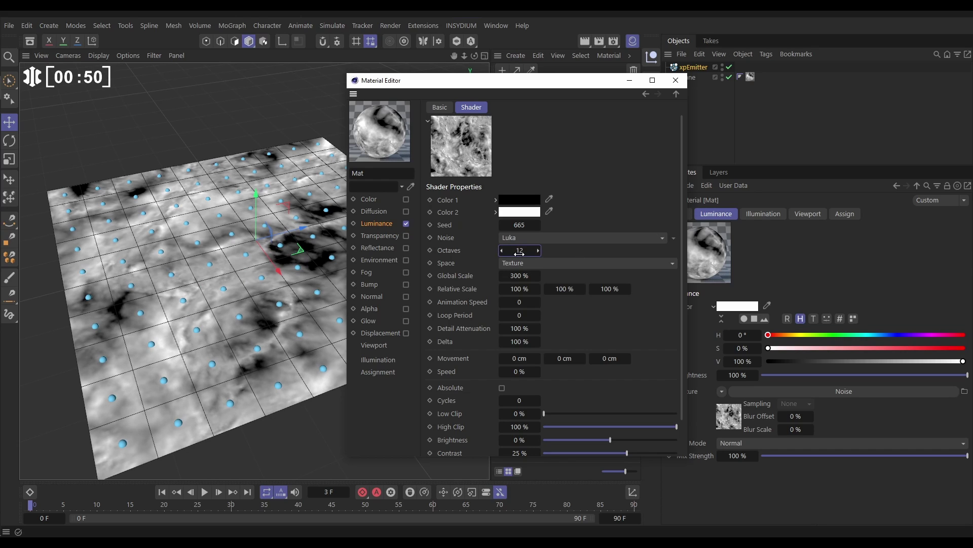
click(538, 225)
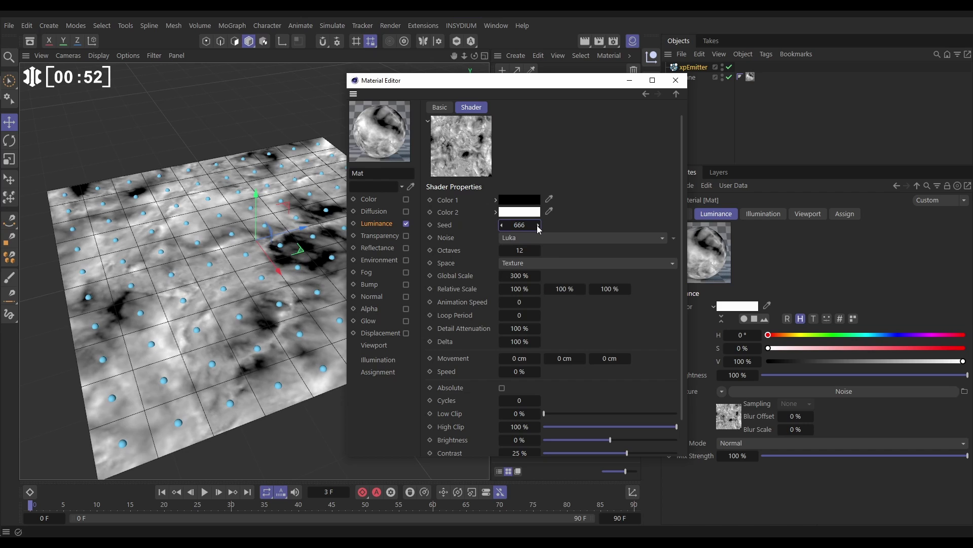
click(538, 226)
click(536, 225)
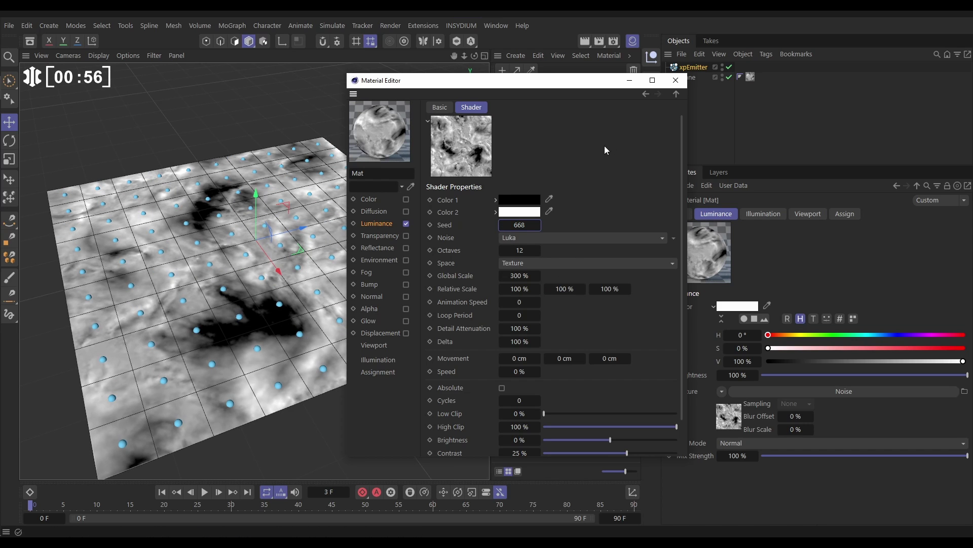
click(679, 81)
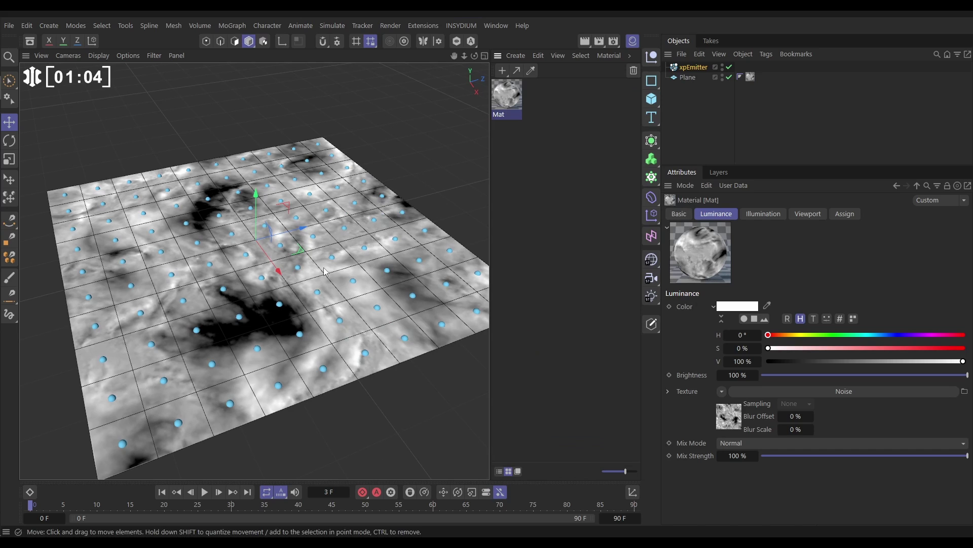
Step: Set the xpEmitter to emit from Texture and assign the Plane's material tag as its Texture Tag
click(693, 67)
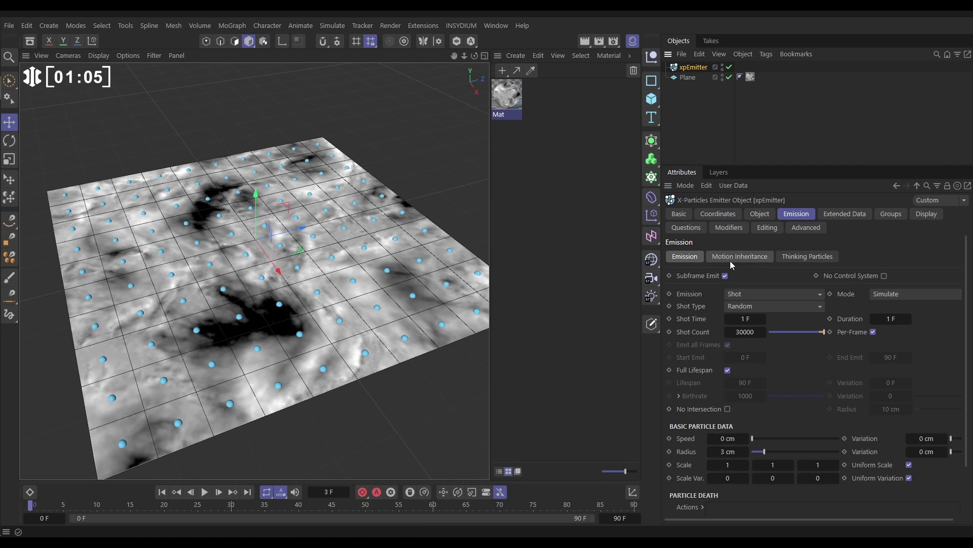
click(757, 215)
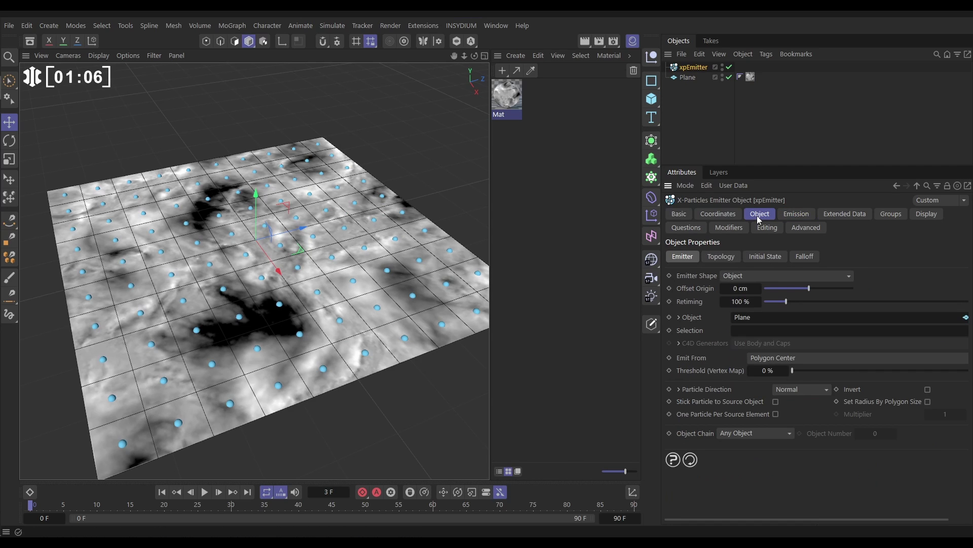
click(767, 359)
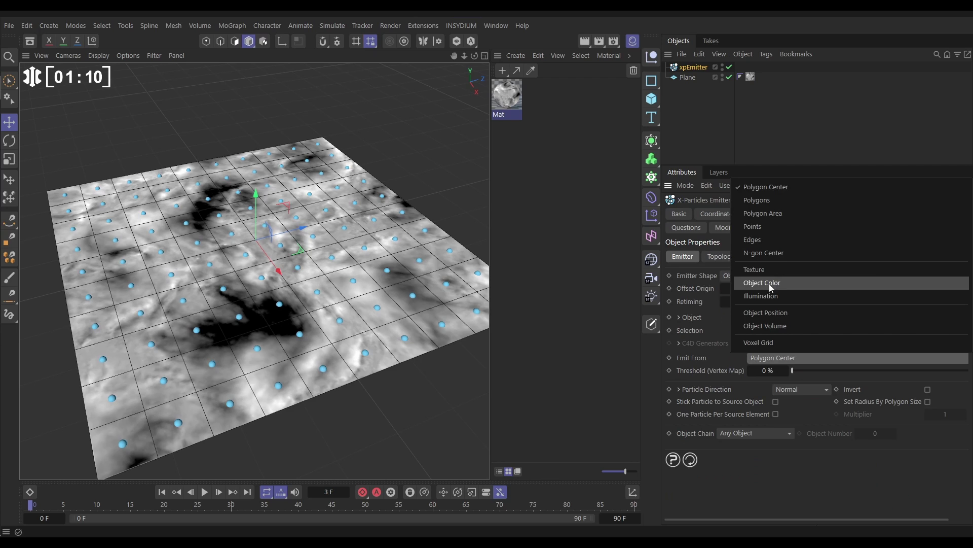
click(754, 270)
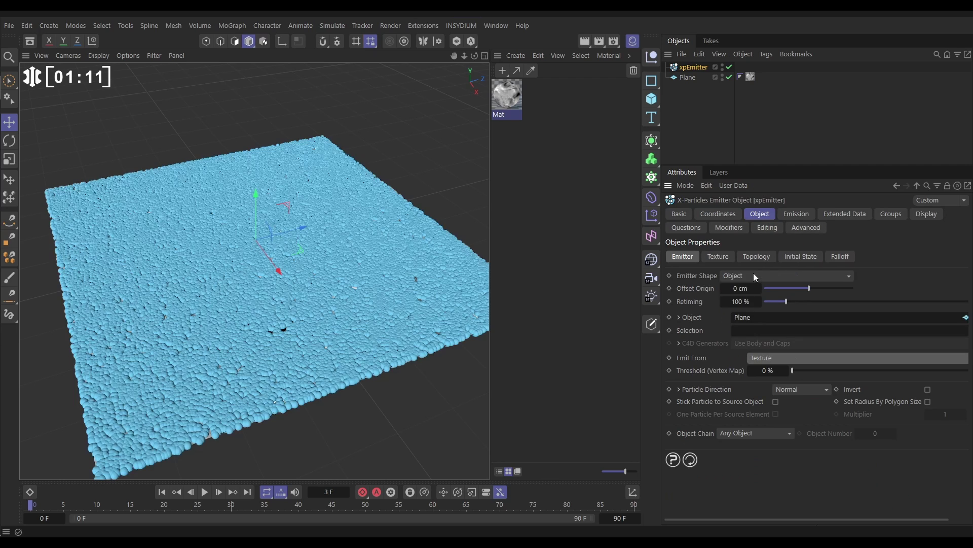
click(718, 257)
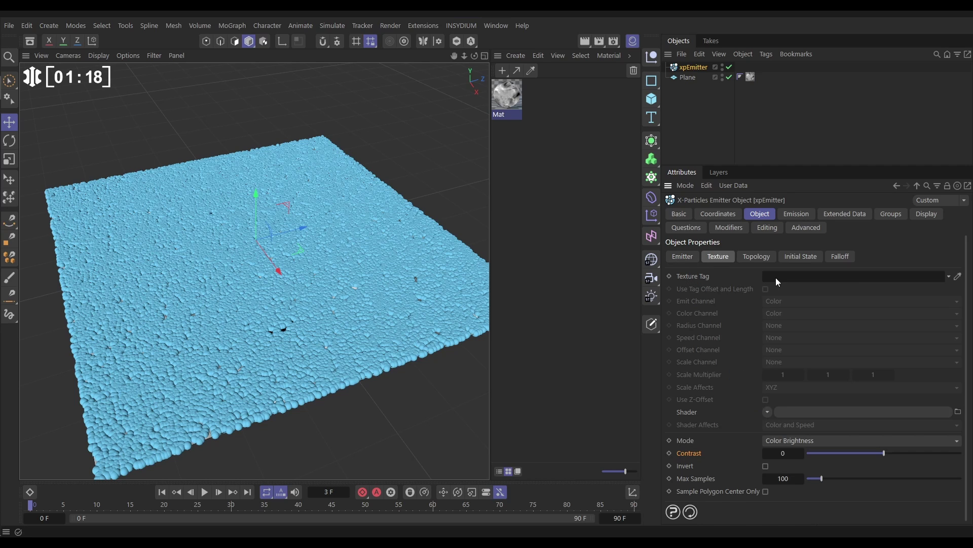
drag(750, 76, 781, 277)
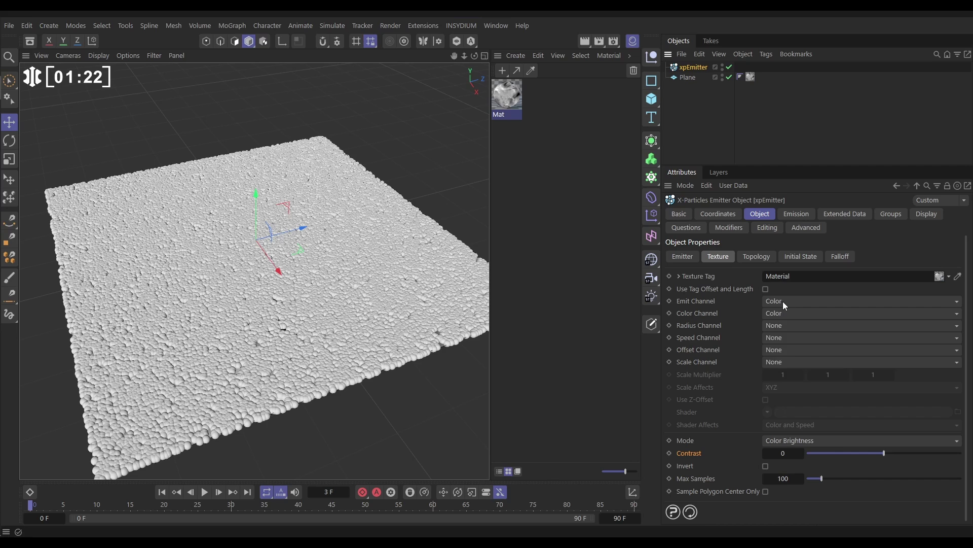
Step: Set both the Emit Channel and the Color Channel of the emitter's texture to None
click(781, 301)
click(783, 316)
click(779, 316)
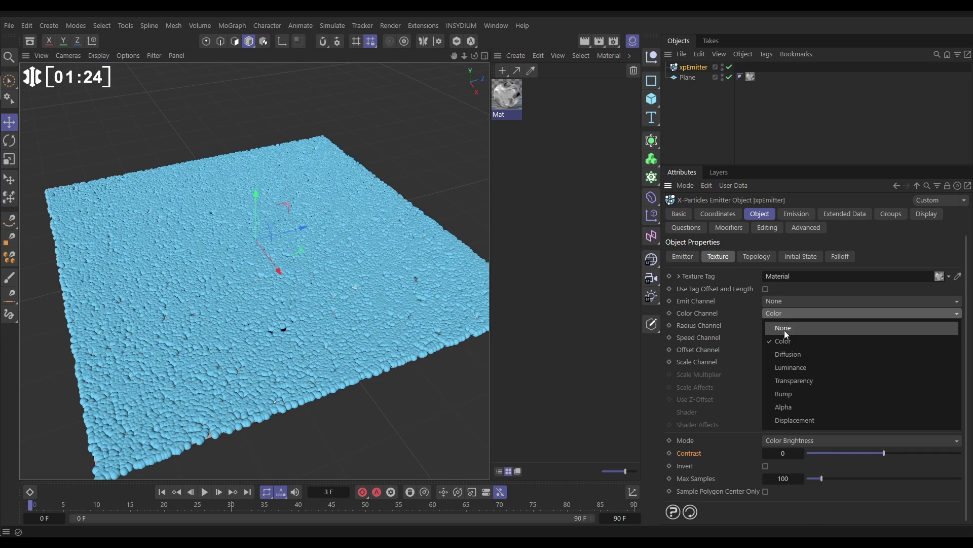
click(784, 328)
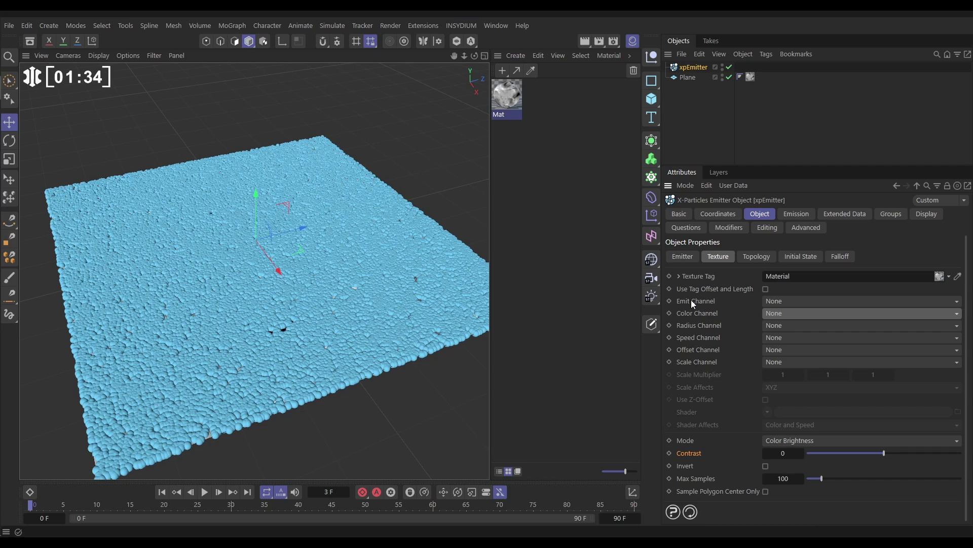
Step: Compare the available Emit Channel options with the channels enabled in the Mat material
click(768, 302)
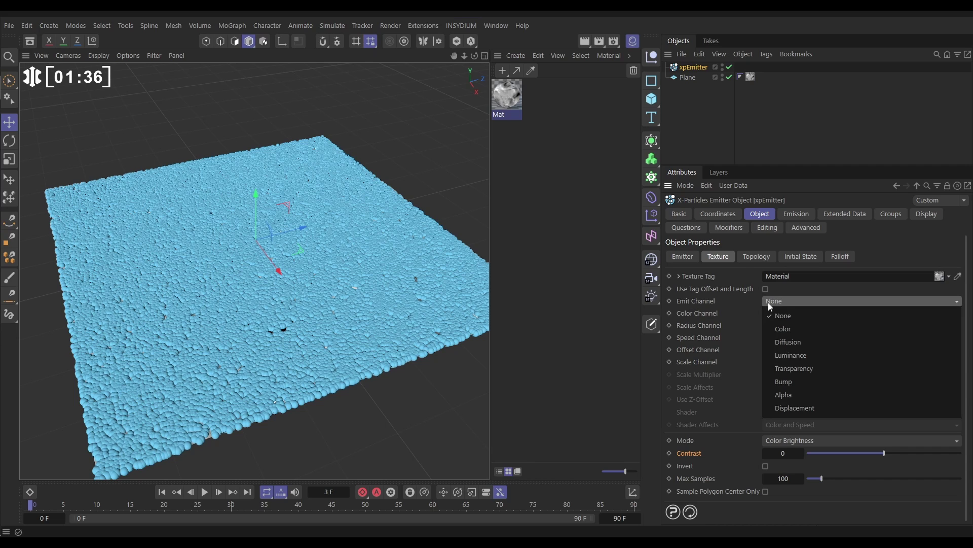
click(700, 308)
double_click(507, 96)
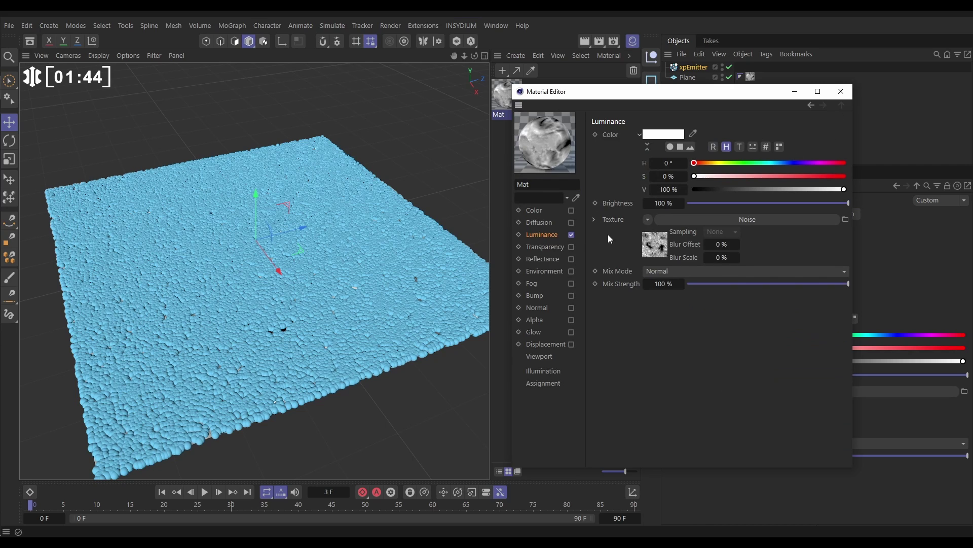
click(843, 92)
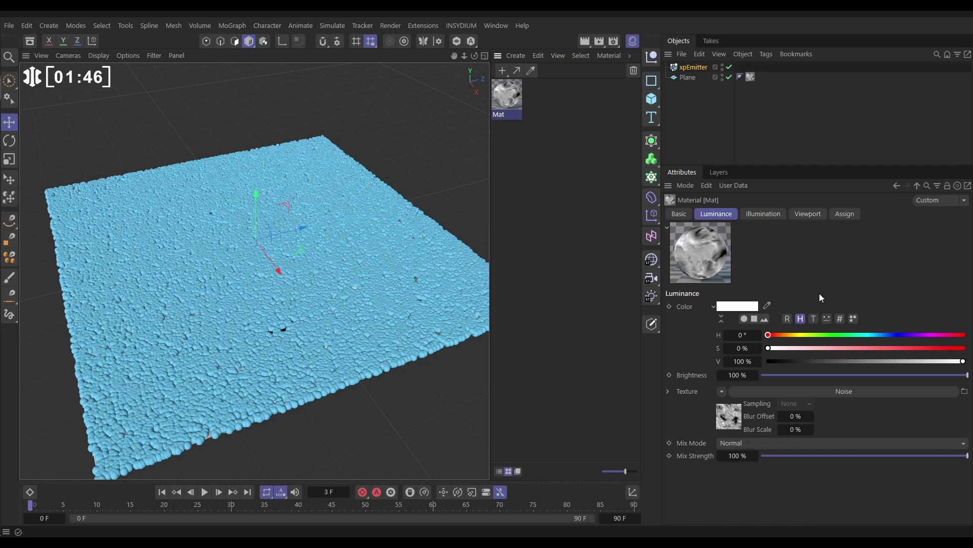
Step: Set the xpEmitter's Emit Channel to Luminance
click(694, 67)
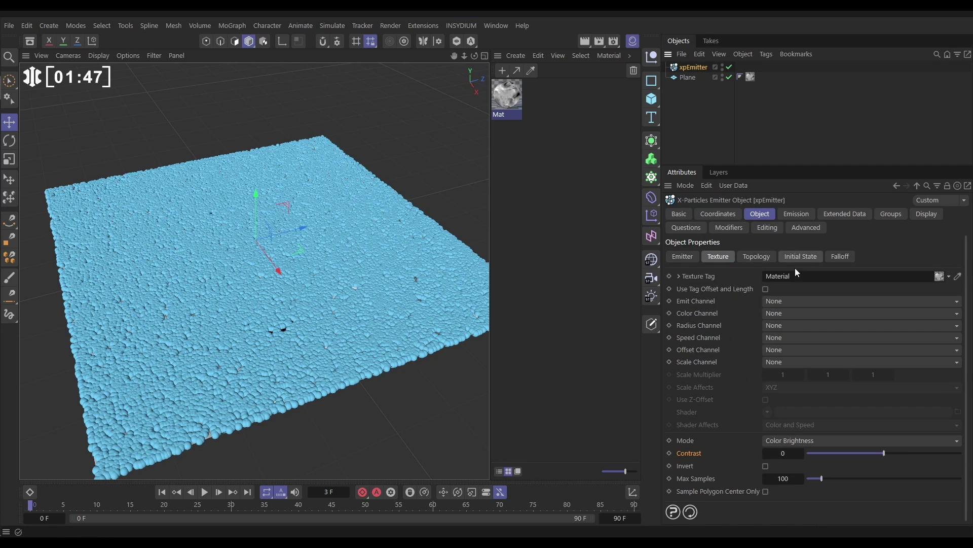
click(775, 301)
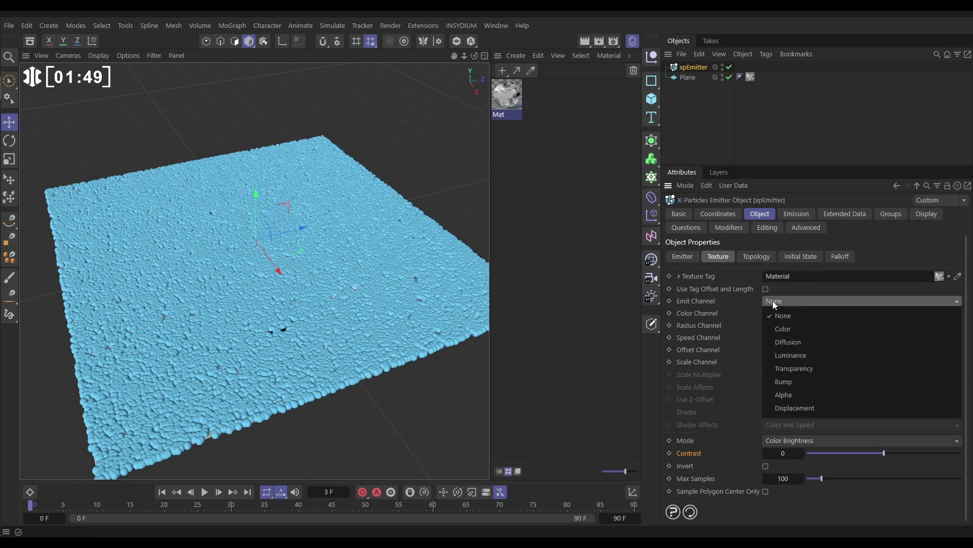
click(791, 354)
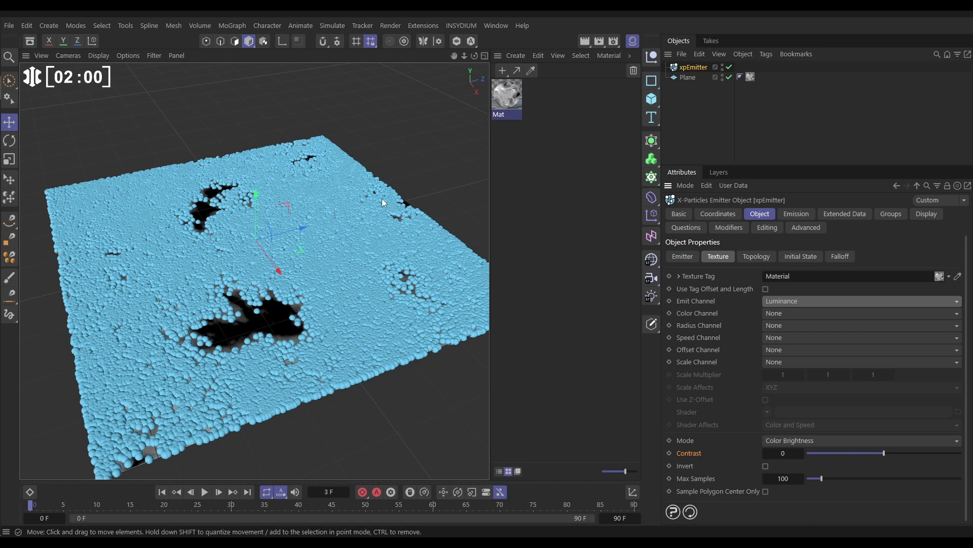
Step: Try a texture Contrast of 0.51 on the xpEmitter and reset it to 0
click(417, 157)
click(693, 67)
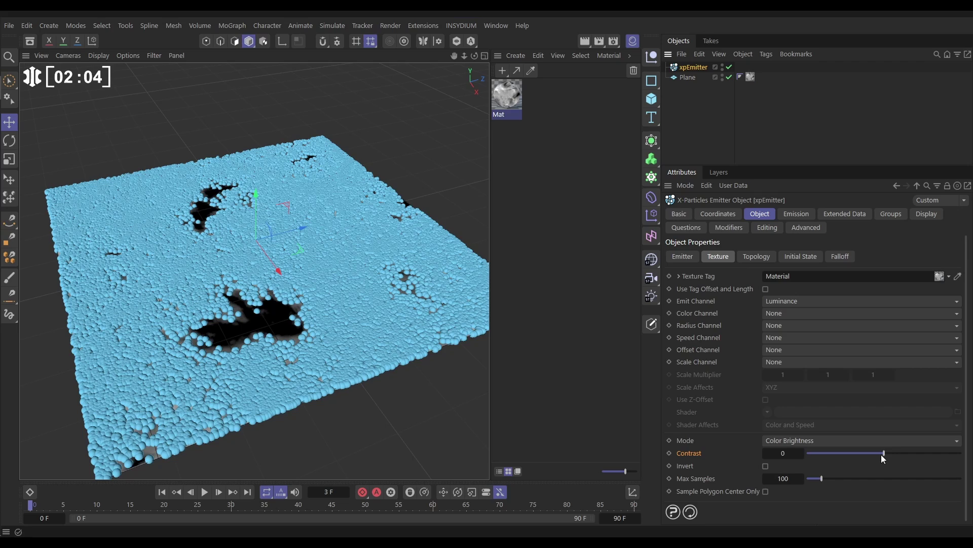
drag(884, 454, 924, 455)
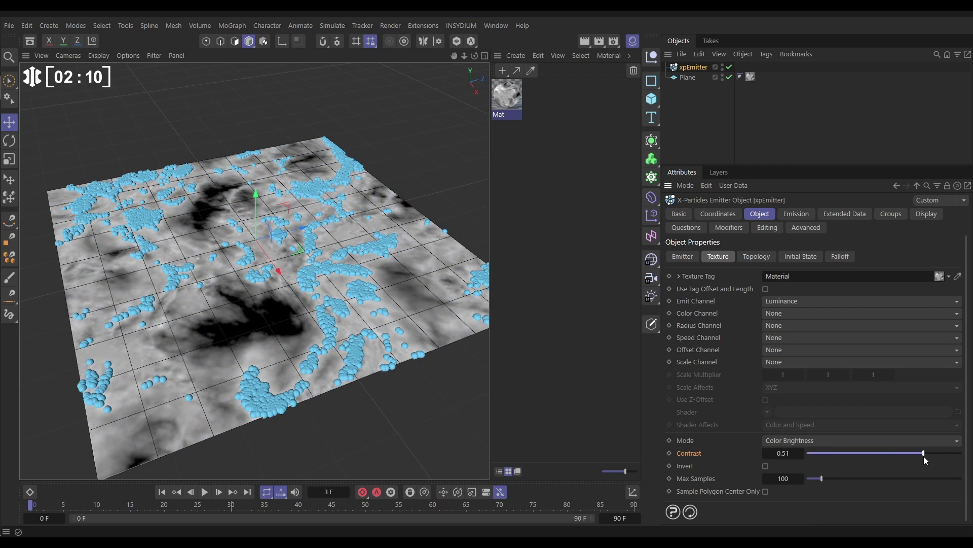
click(782, 453)
text(0)
key(Return)
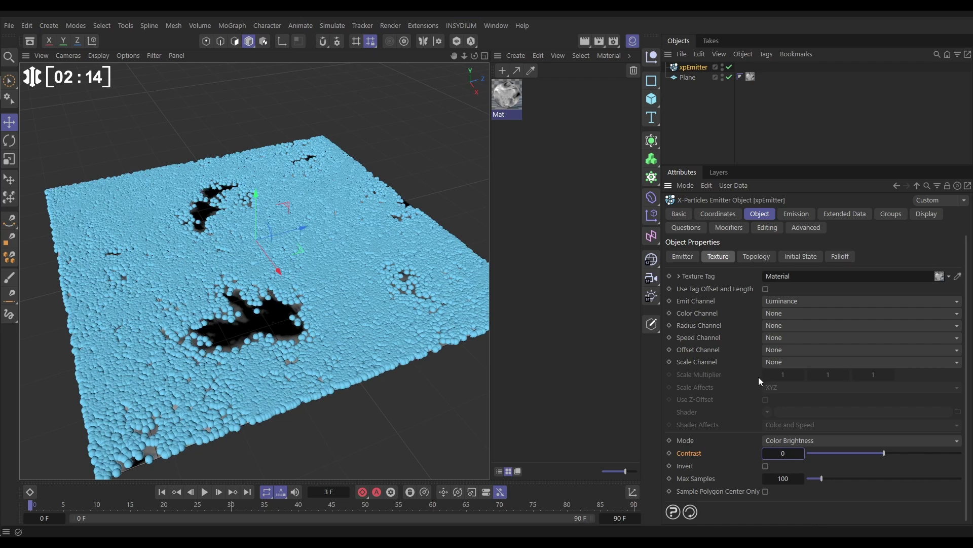
Step: Set the xpEmitter's Emit Channel back to None
click(780, 300)
click(780, 316)
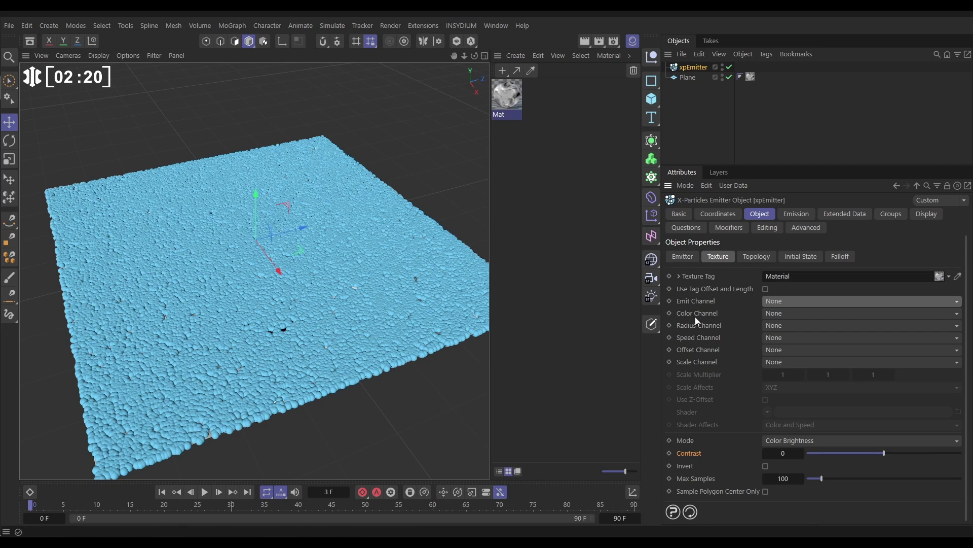
Step: Set the xpEmitter's Color Channel and Radius Channel to Luminance
click(777, 315)
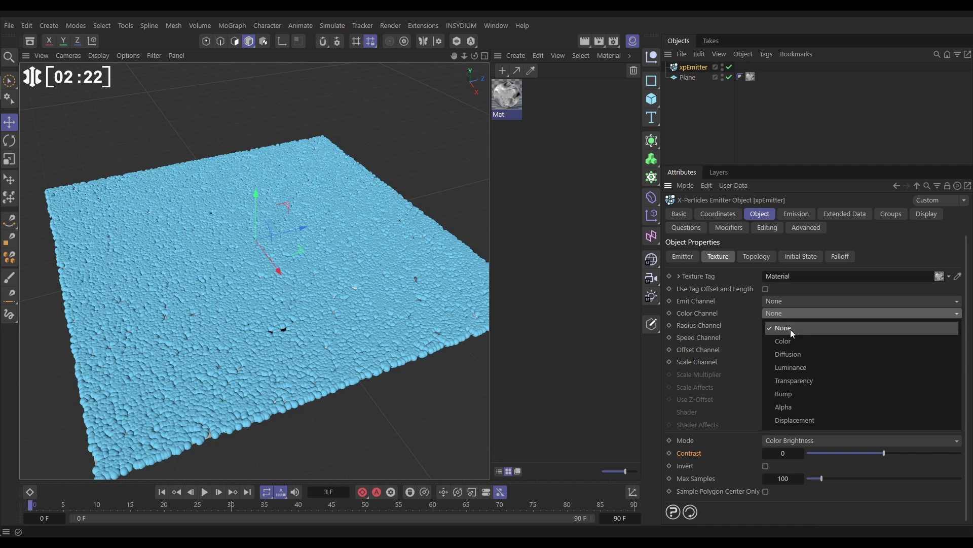
click(794, 367)
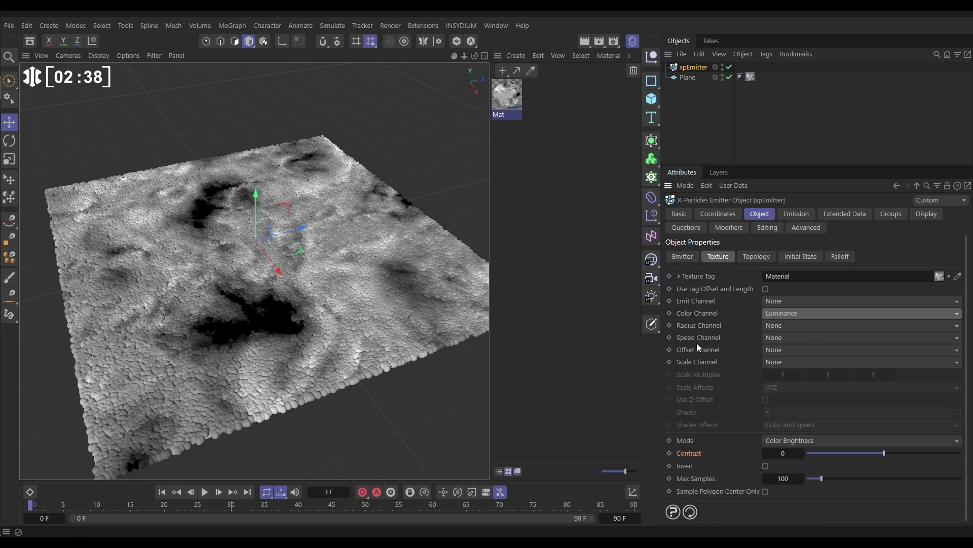
click(774, 325)
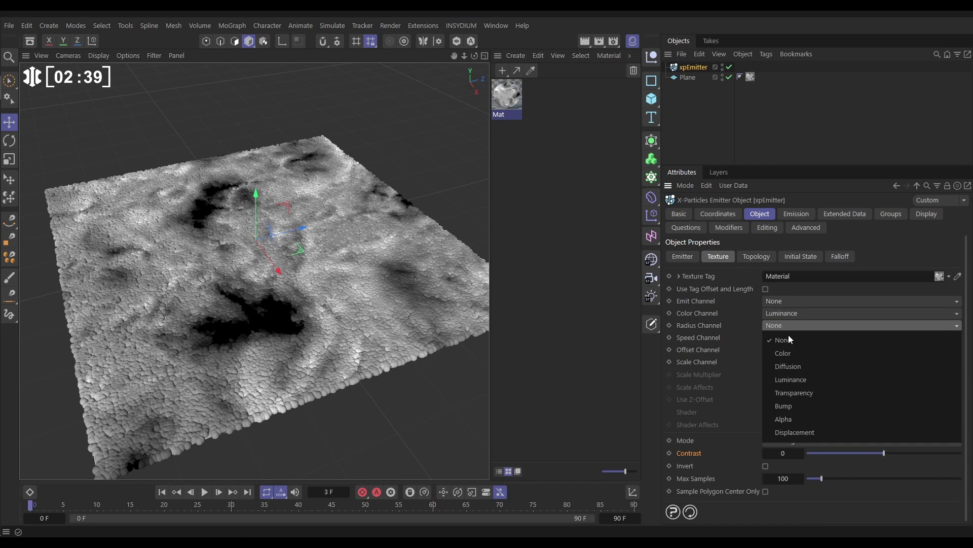
click(789, 379)
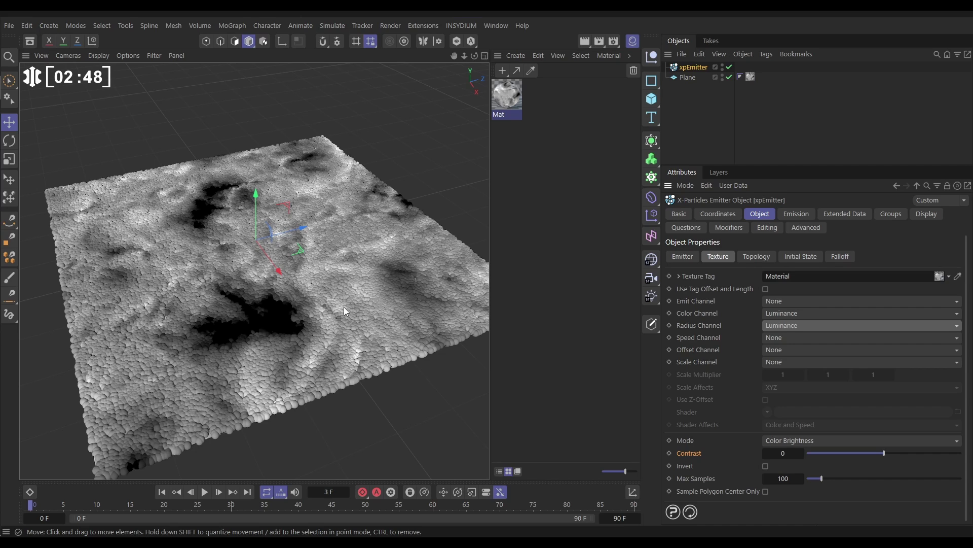
Step: Set the xpEmitter's particle Radius to 2 cm with a Variation of 1.5 cm
click(787, 216)
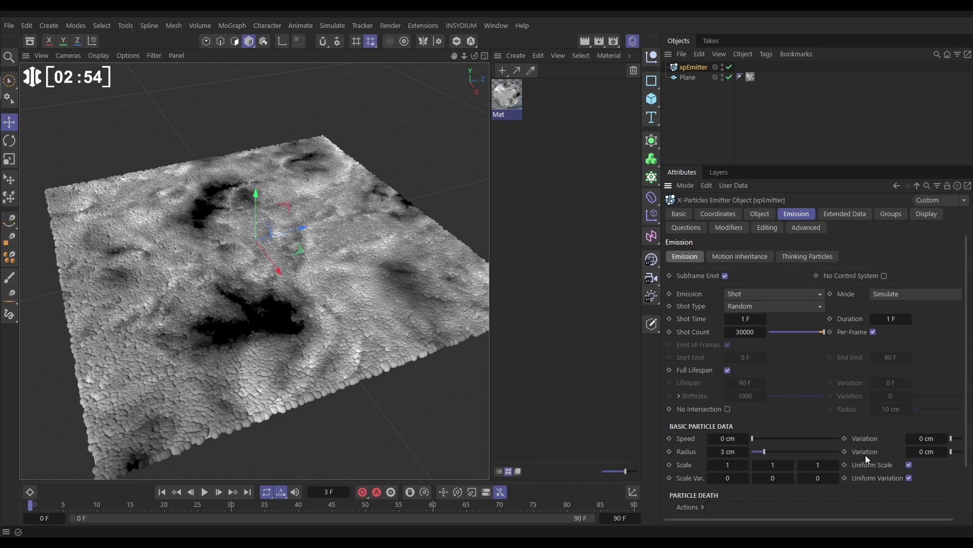
click(724, 452)
text(2)
key(Tab)
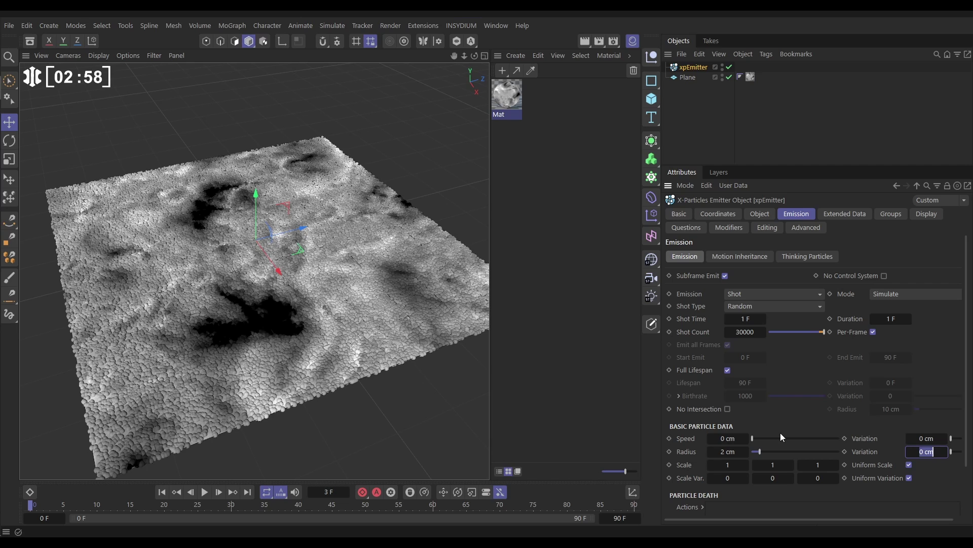
text(1.5)
key(Return)
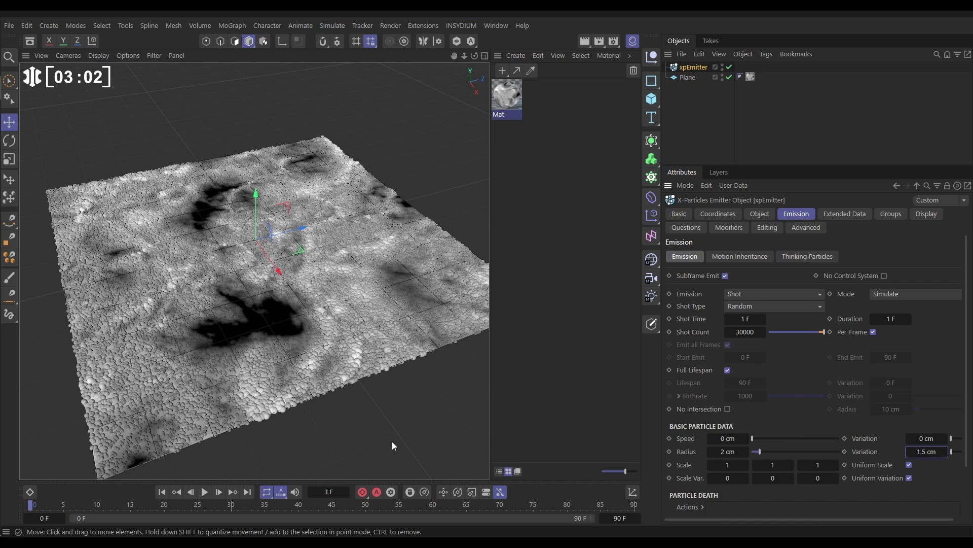
Step: Try an exaggerated particle Radius of 10 cm with a Variation of 9 cm on the xpEmitter
click(744, 450)
text(10)
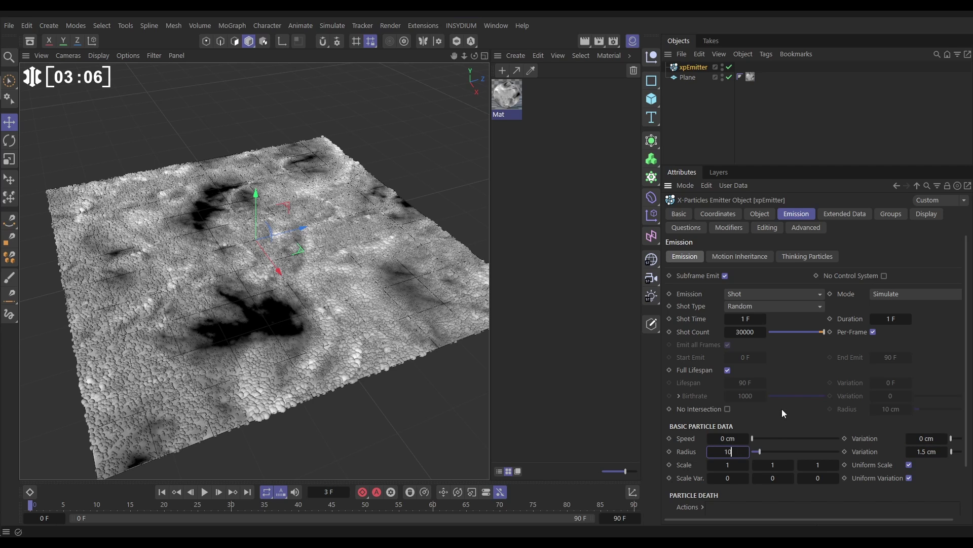
key(Tab)
text(9)
key(Return)
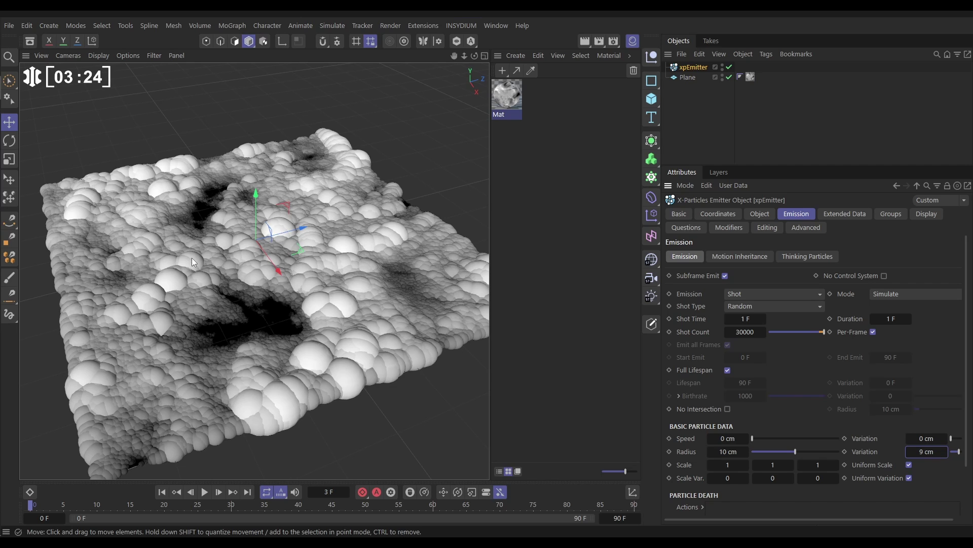
Step: Return the particle Radius to 2 cm with 1.5 cm Variation and set the Shot Count to 50000
click(725, 450)
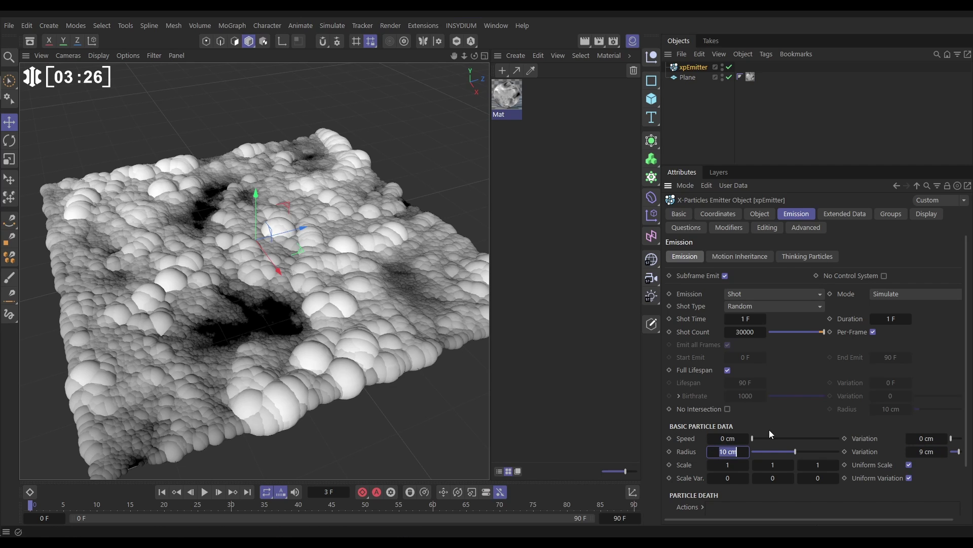
text(2)
key(Tab)
text(1.5)
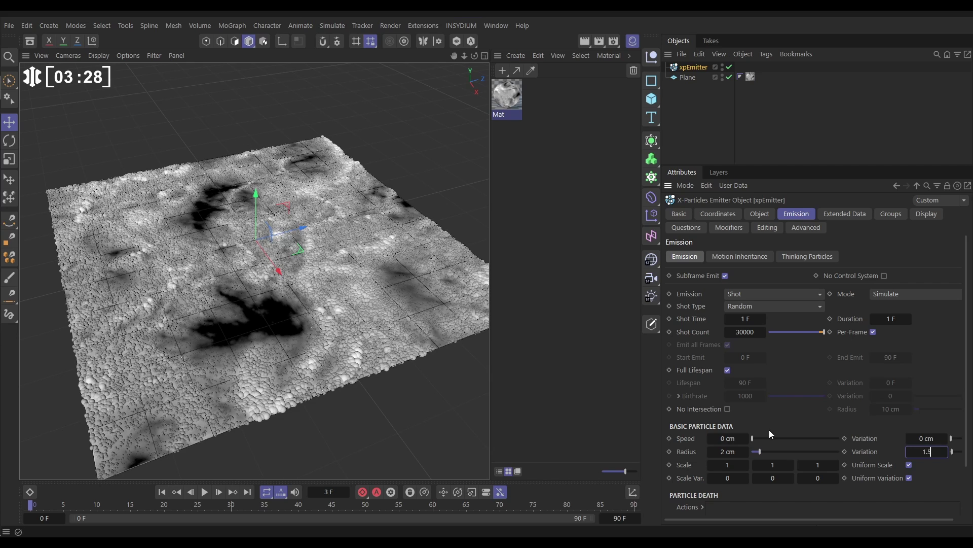
key(Return)
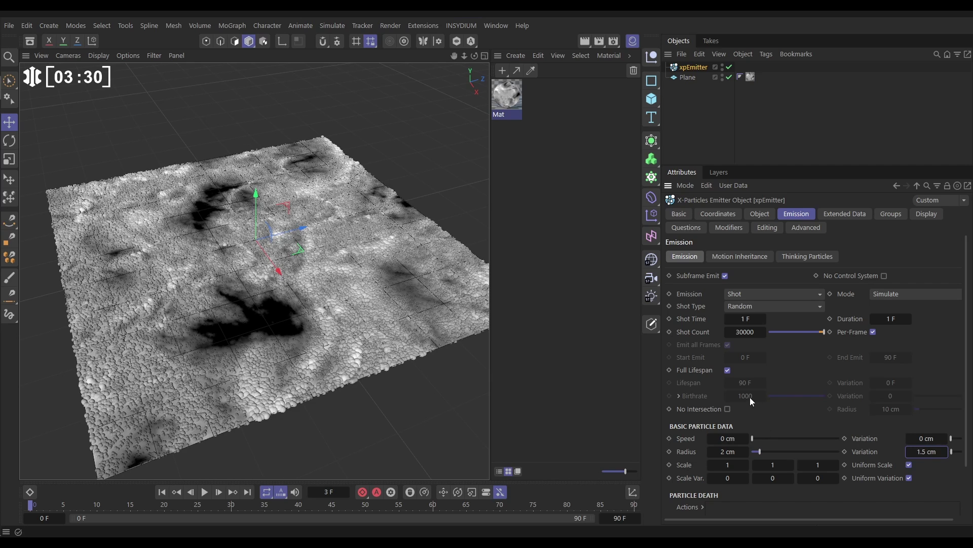
click(750, 332)
text(50000)
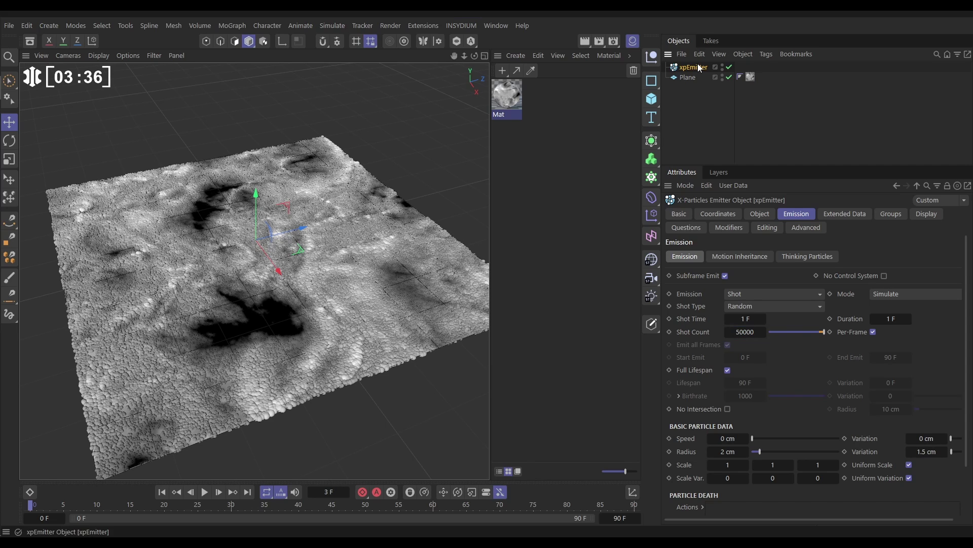
Step: Set the xpEmitter's Speed Channel to Luminance
click(763, 214)
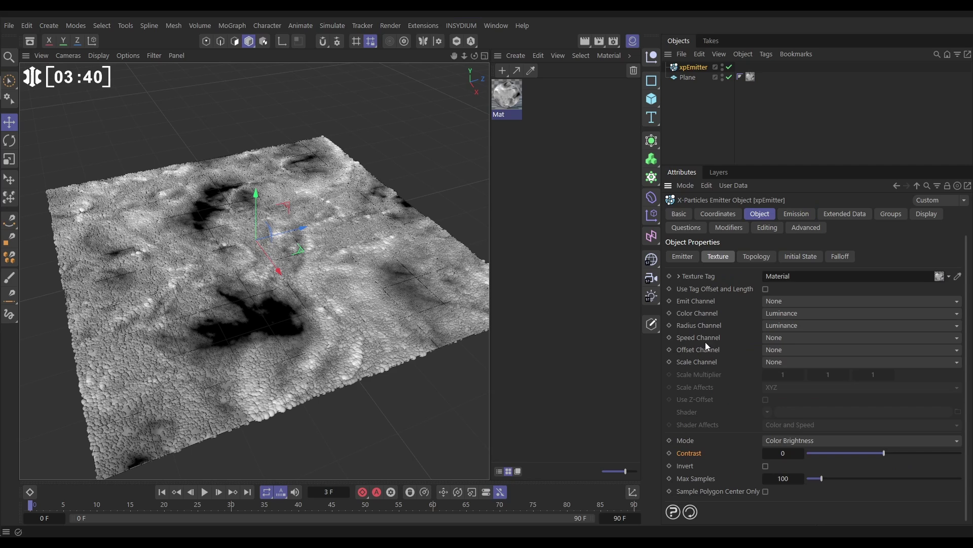
click(772, 338)
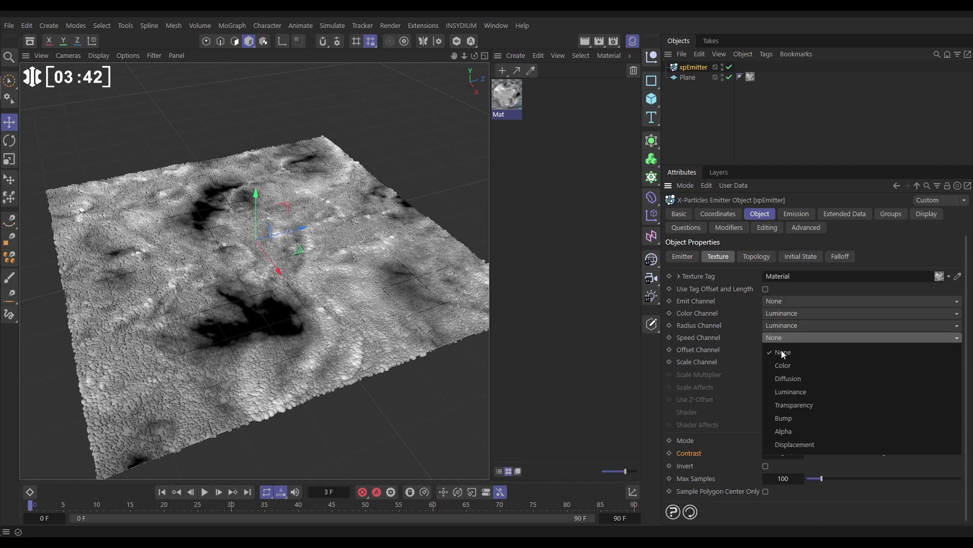
click(791, 392)
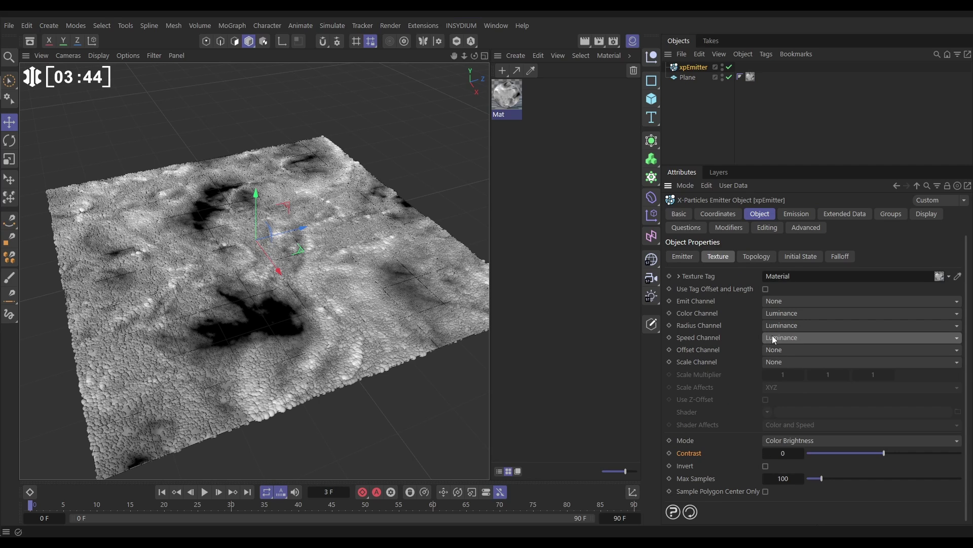
Step: Set the particle Speed to 20 cm with a Variation of 15 cm and play the simulation to about frame 49
click(794, 214)
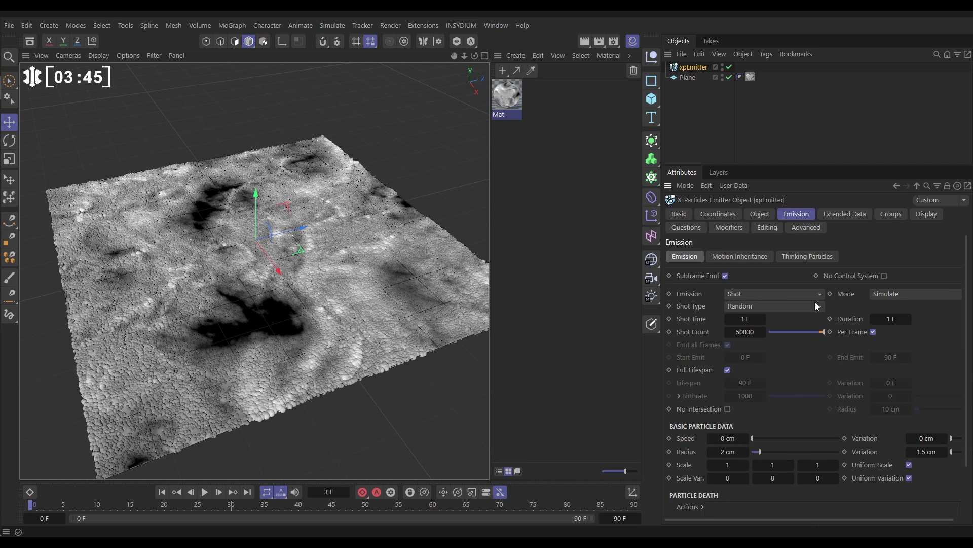
click(727, 438)
text(20)
key(Tab)
text(15)
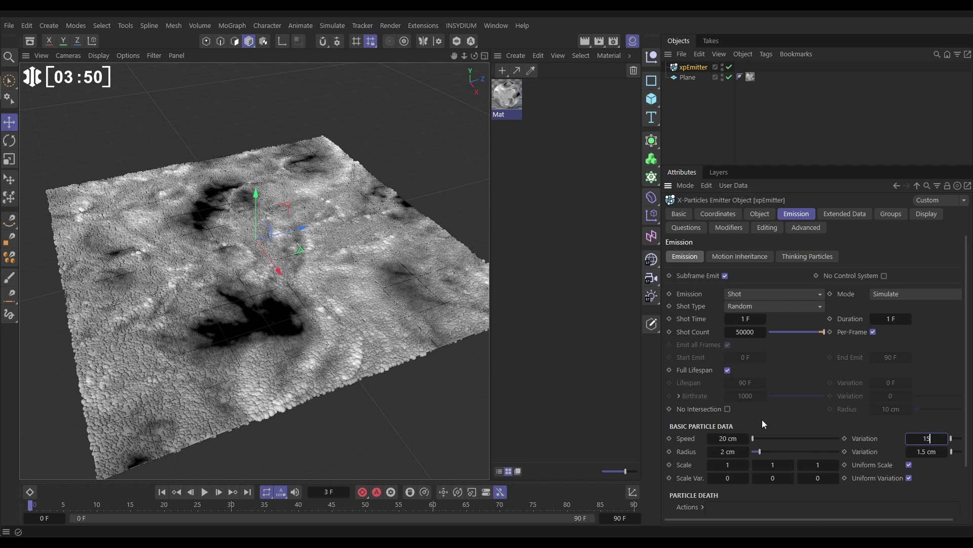
key(Return)
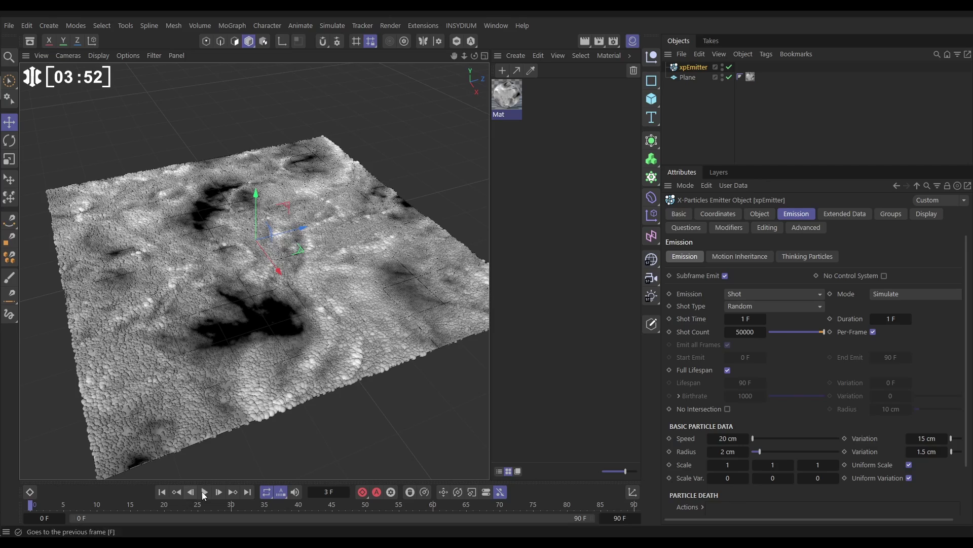
click(204, 491)
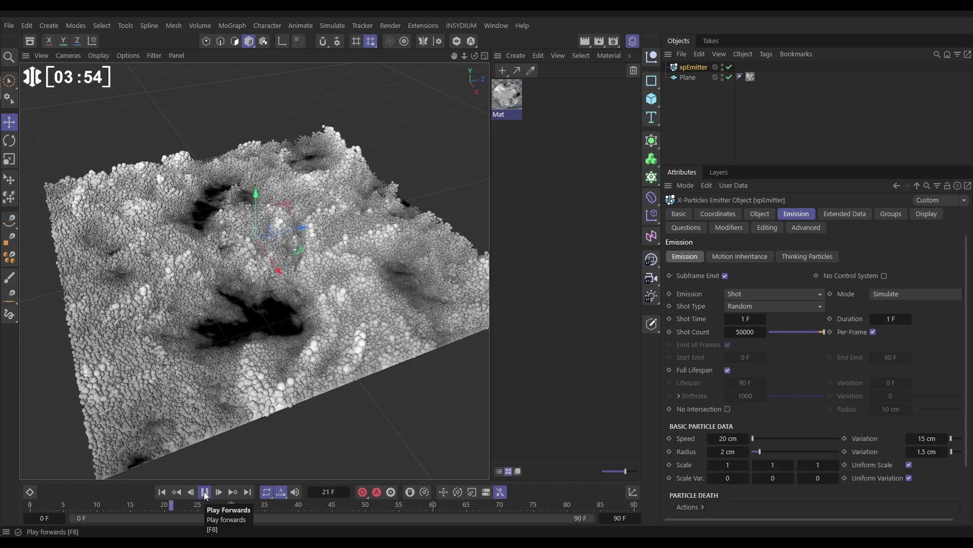
click(205, 492)
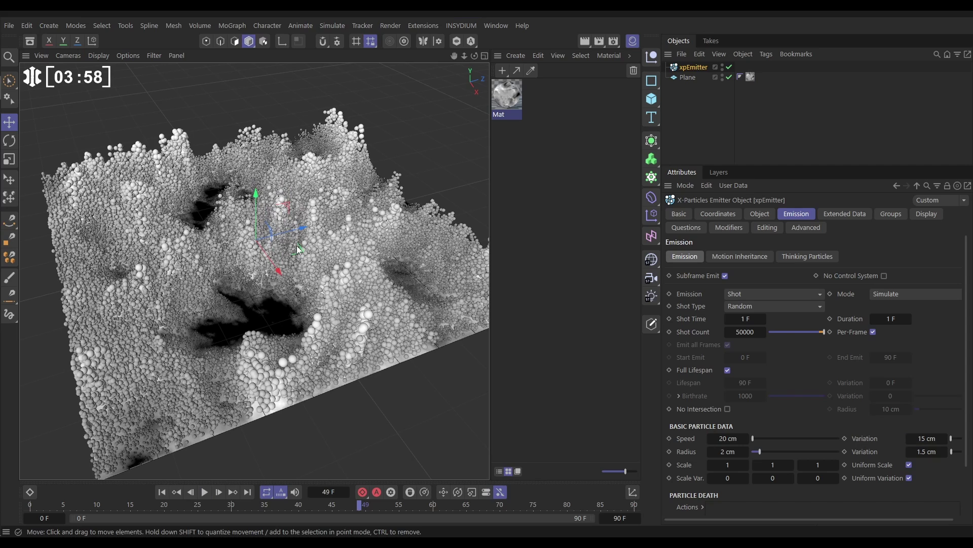
Step: Reset the particle Speed and its Variation to 0 cm and set the Speed Channel back to None
double_click(721, 438)
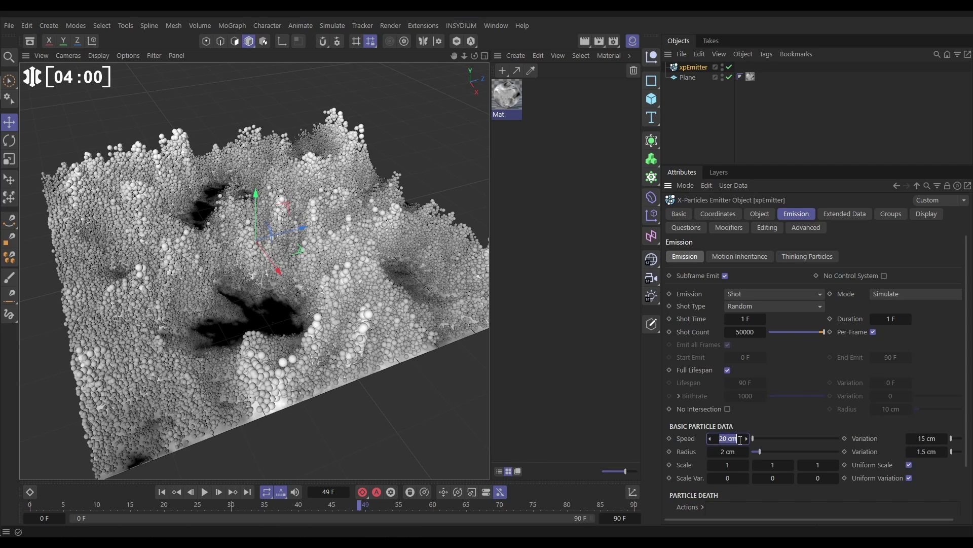
text(0)
key(Return)
click(760, 213)
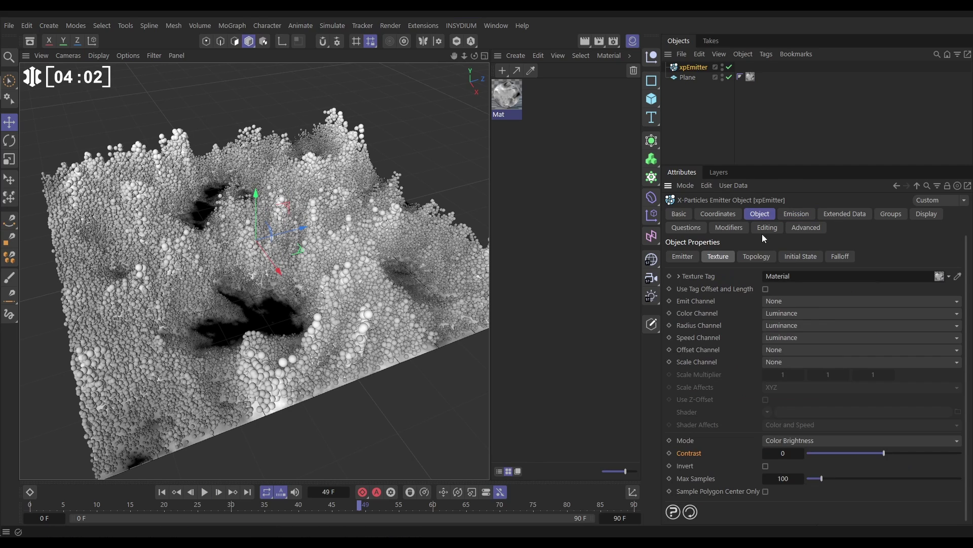
click(779, 338)
click(783, 349)
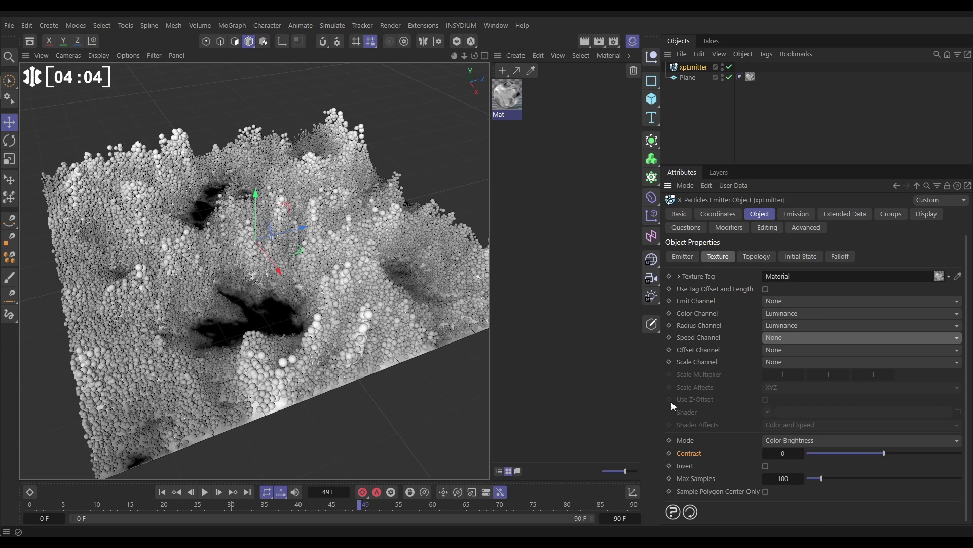
Step: Rewind the timeline to the first frame and set the xpEmitter's Offset Channel to Luminance
click(162, 492)
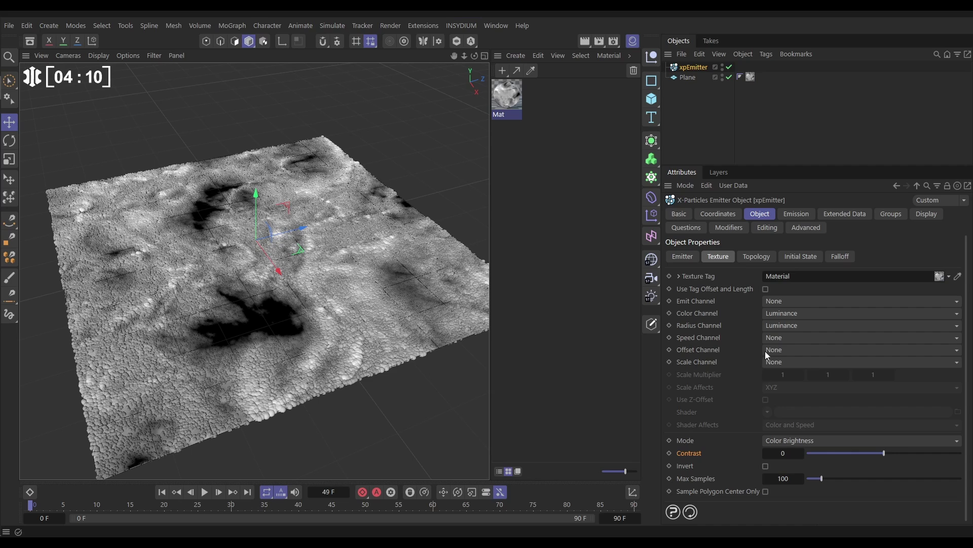
click(779, 350)
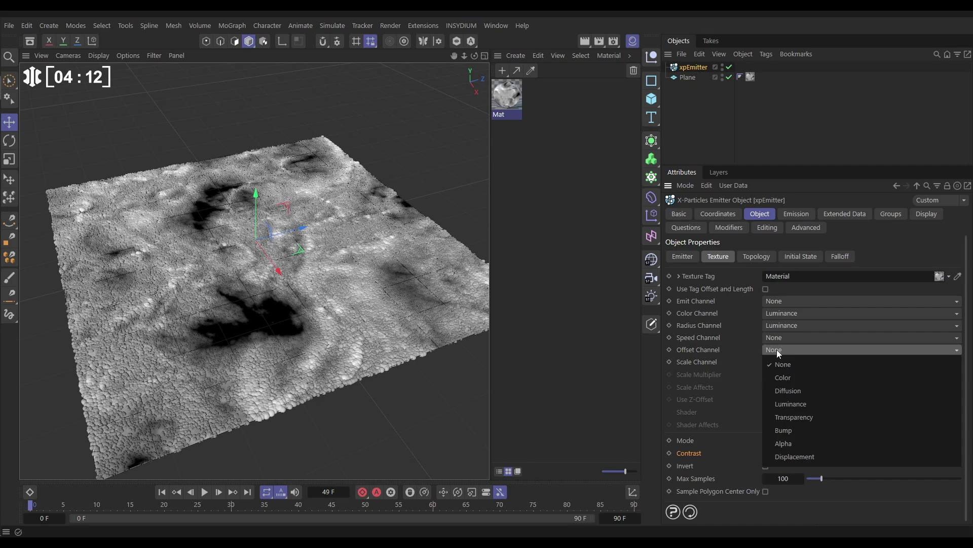
click(791, 403)
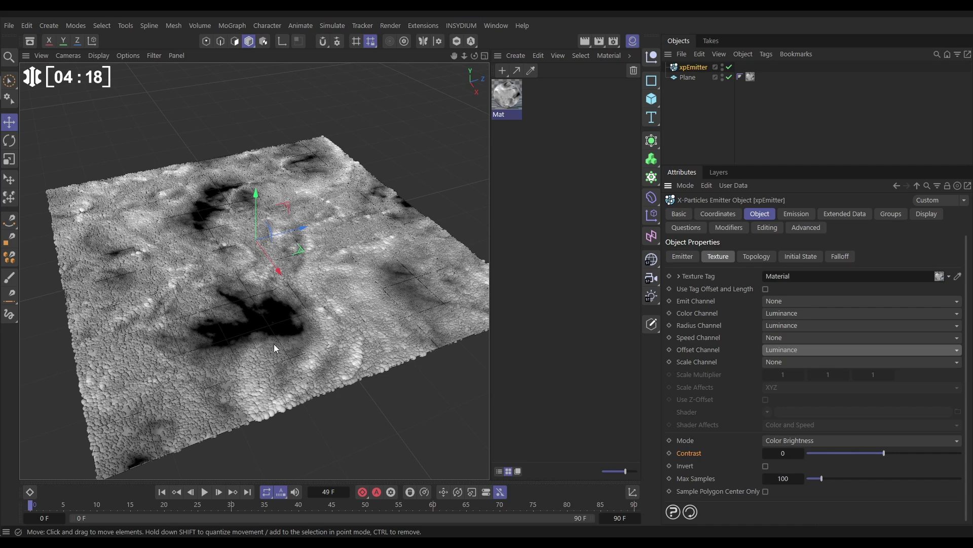
Step: Set the xpEmitter's Offset Origin to 42 cm
click(682, 257)
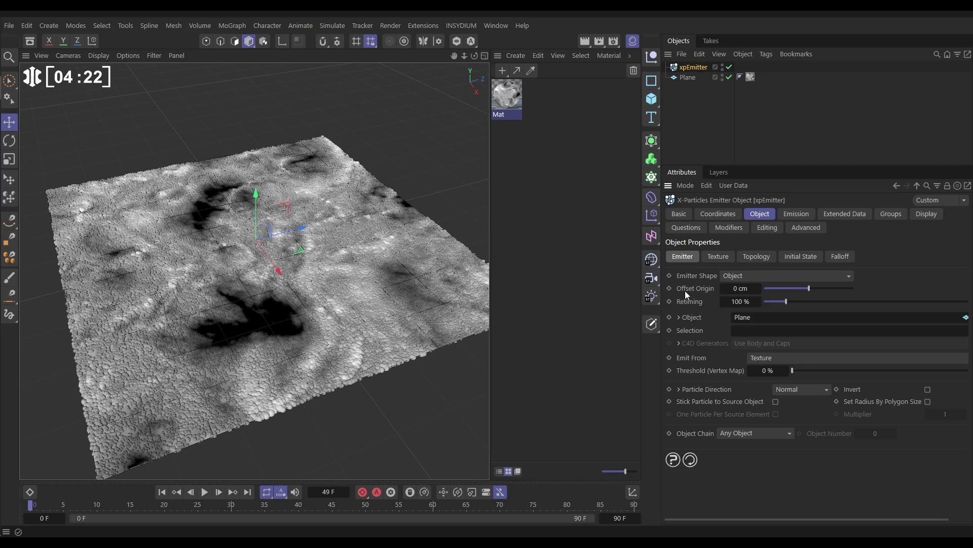
drag(736, 289, 776, 289)
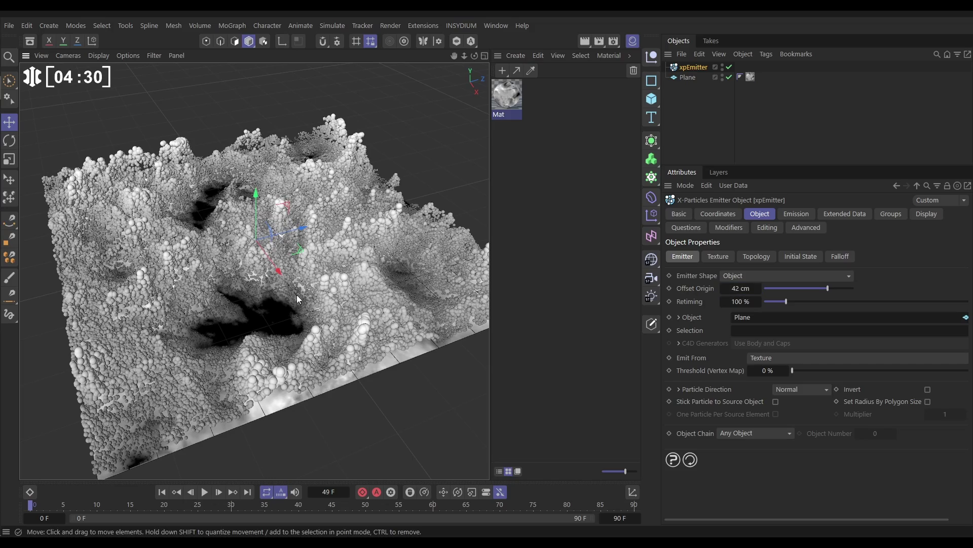
alt+drag(299, 298, 347, 284)
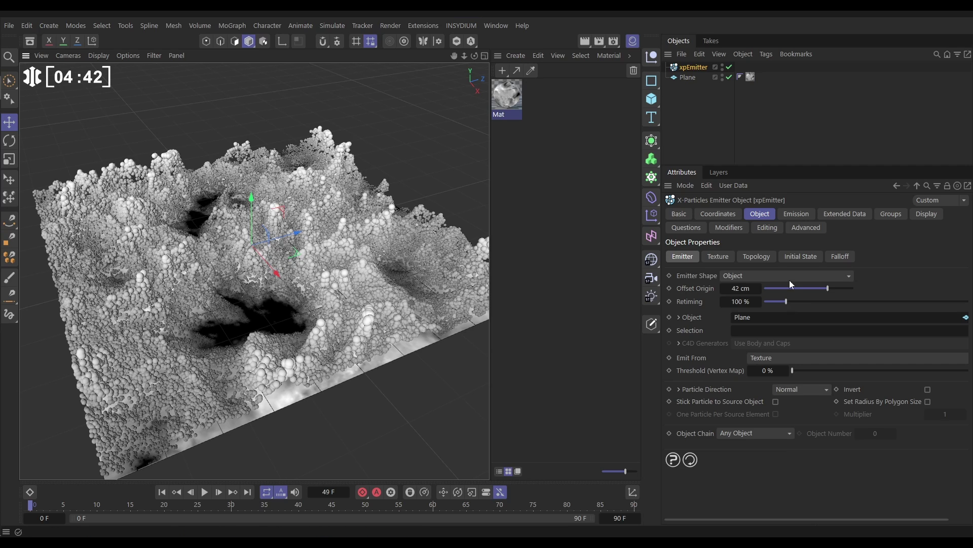
Step: Set the xpEmitter's Radius Channel back to None
click(726, 258)
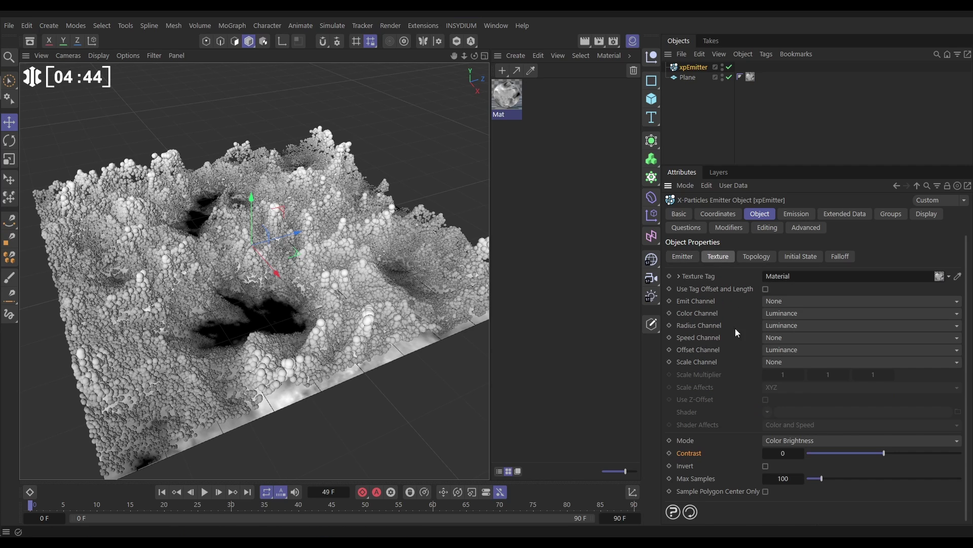
click(777, 325)
click(784, 338)
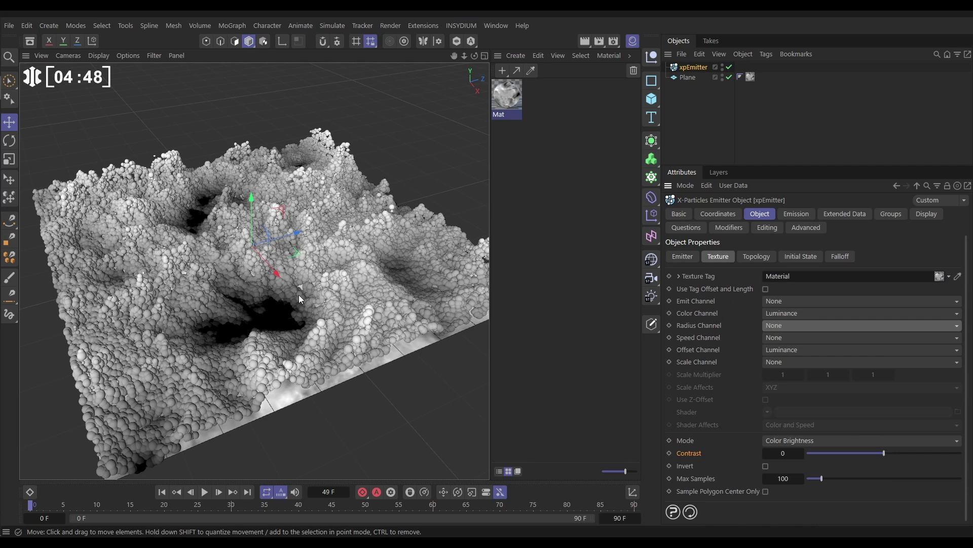
Step: Set the particle Radius to 1.5 cm with a Variation of 1.3 cm
click(794, 214)
click(728, 452)
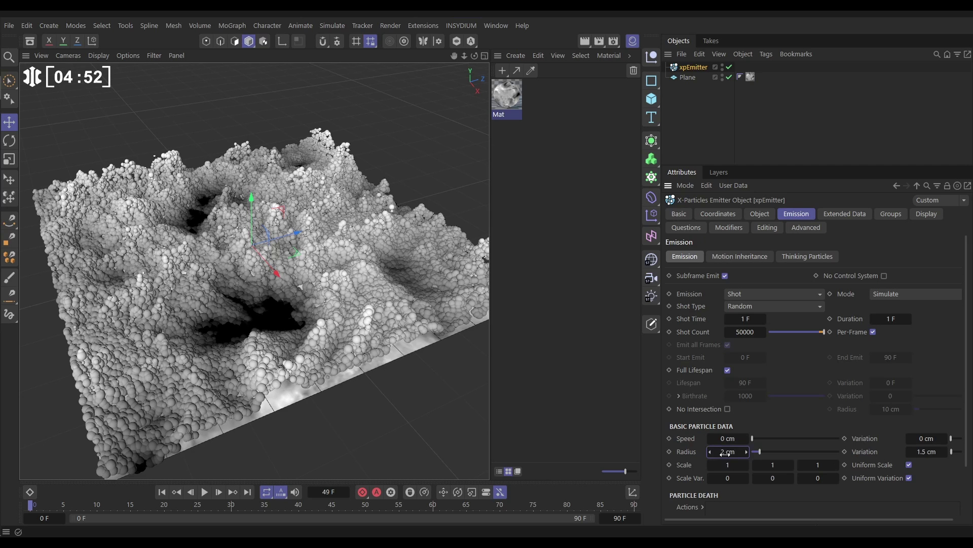
text(1.5)
key(Tab)
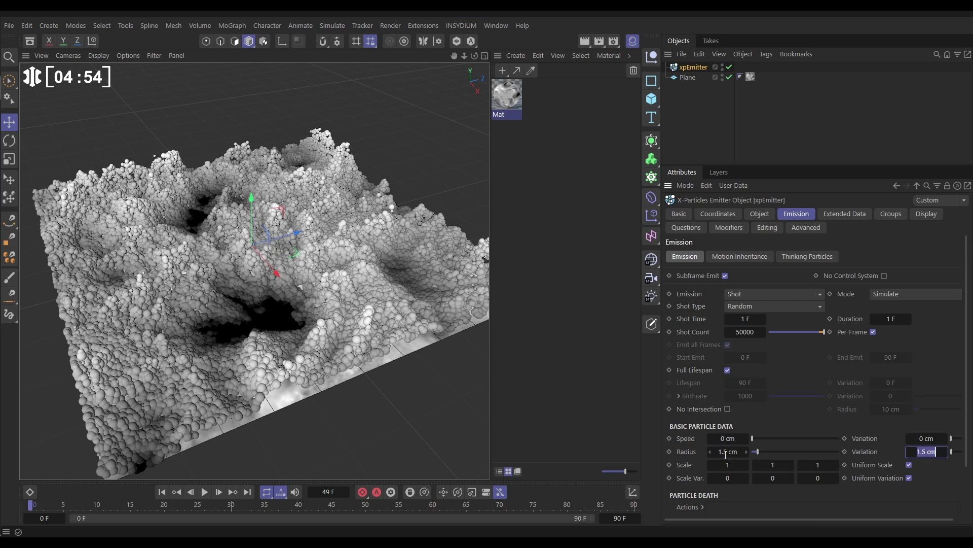
text(1.3)
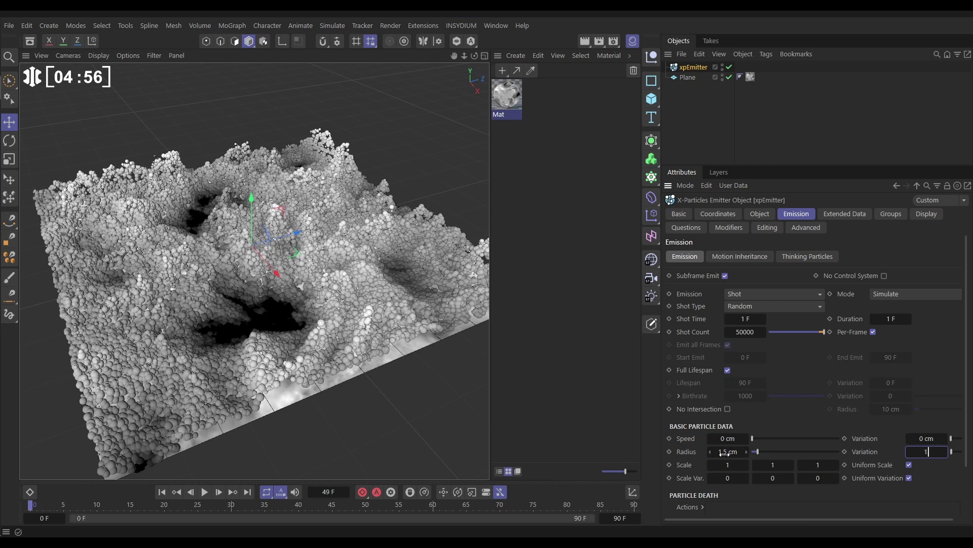
key(Return)
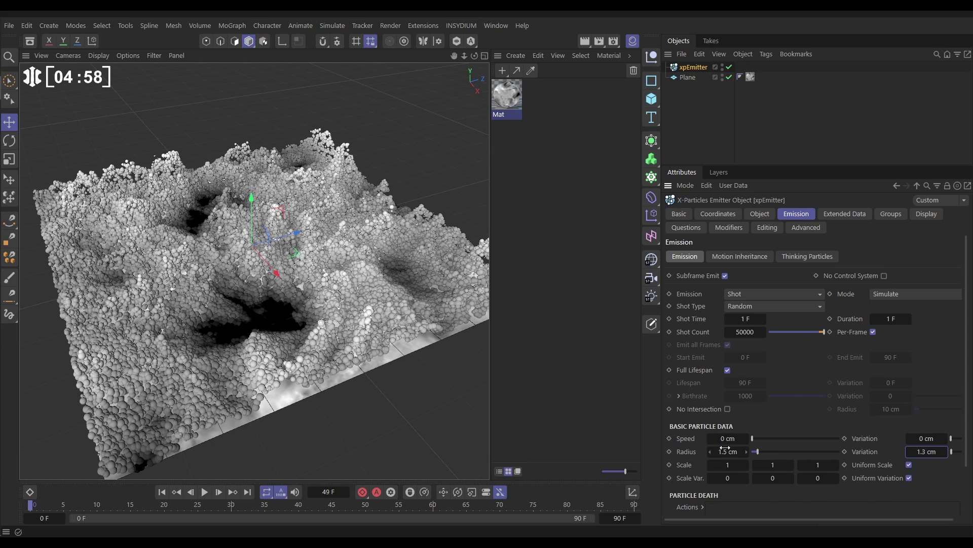
Step: Set the xpEmitter's Shot Count to 100000 and deselect the emitter
click(743, 332)
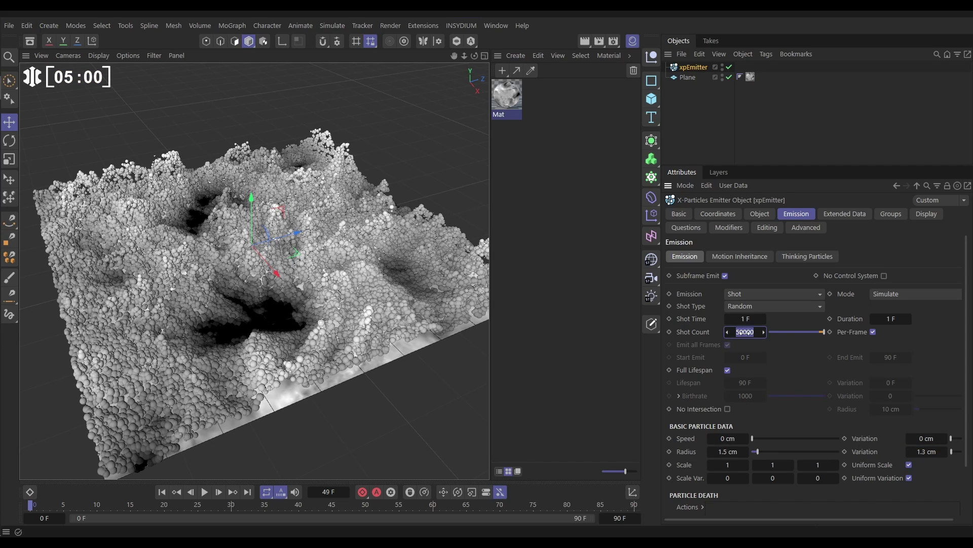
text(100000)
key(Return)
click(691, 117)
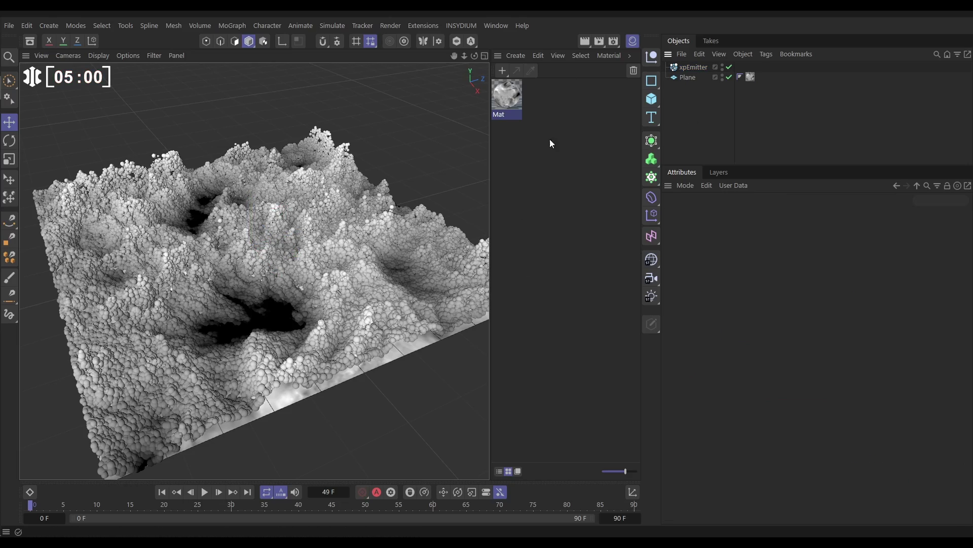
Step: Hide the Material Manager and examine the displaced particle surface in the enlarged viewport
click(633, 41)
alt+drag(373, 262, 348, 278)
scroll(348, 278, up, 3)
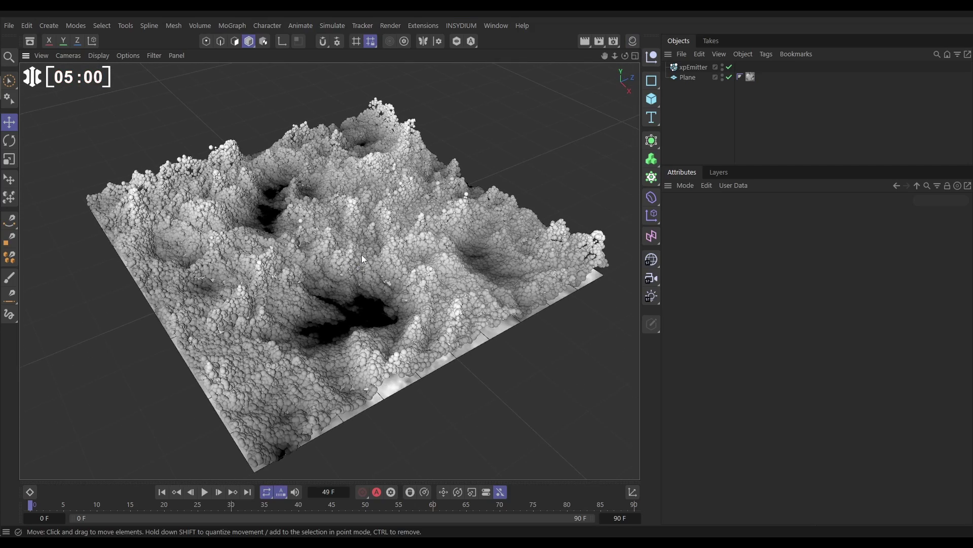